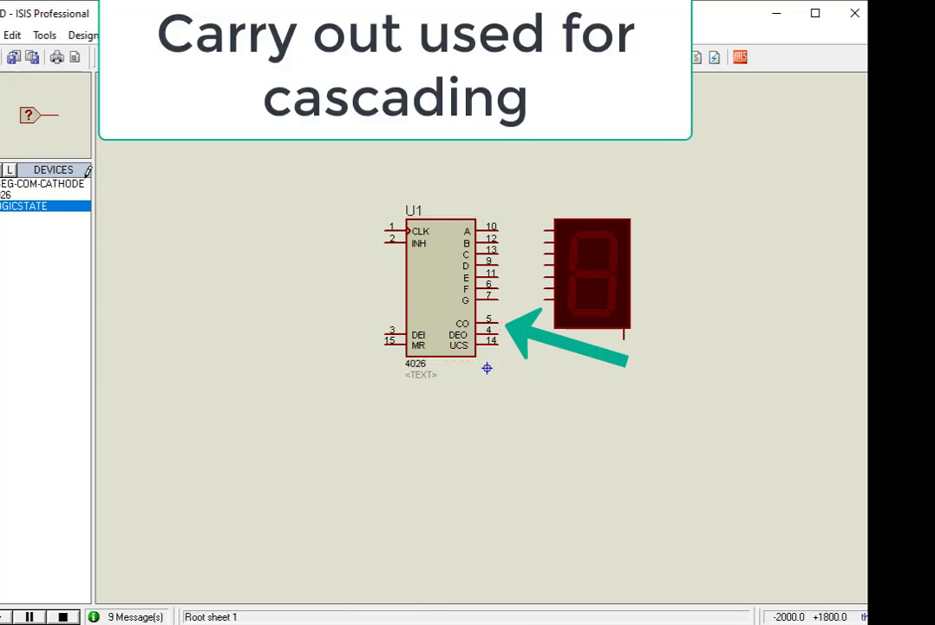
click(14, 195)
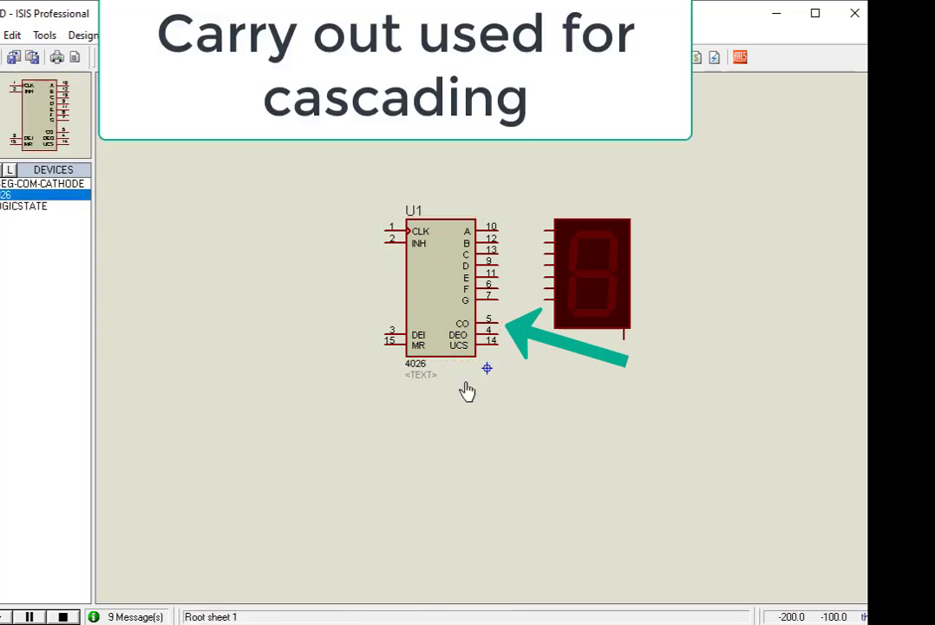
click(441, 492)
click(441, 493)
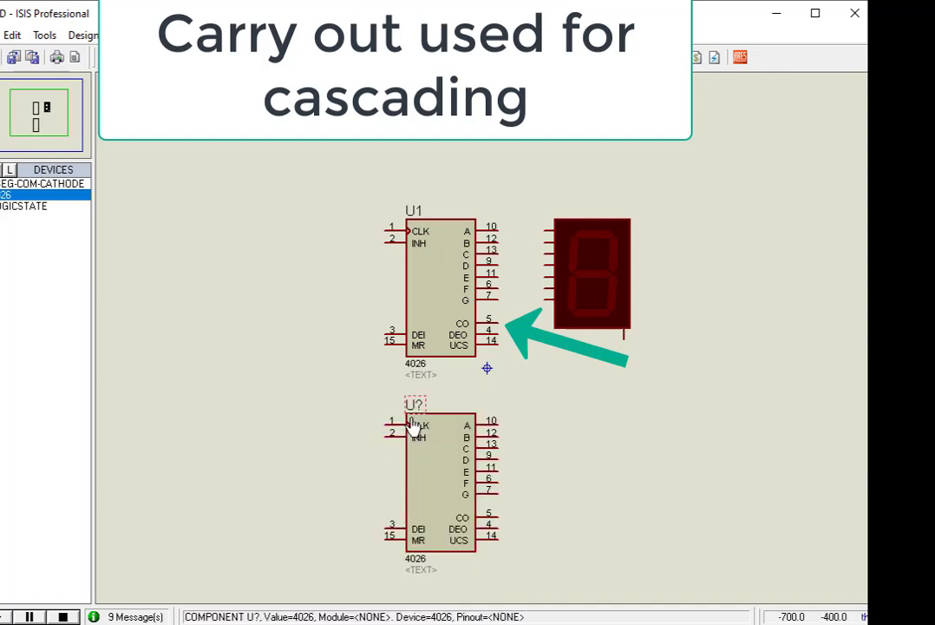
click(500, 320)
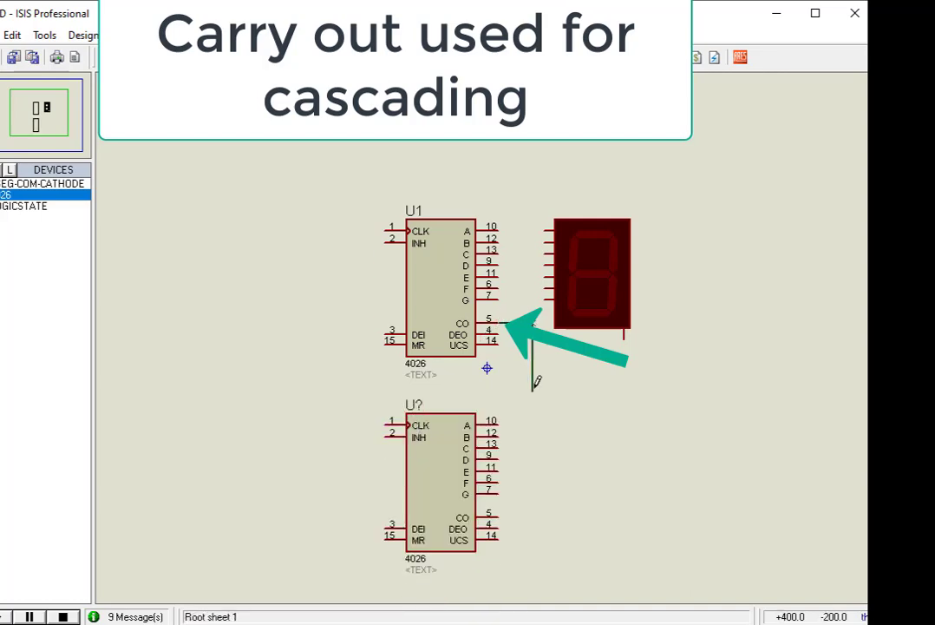
click(387, 423)
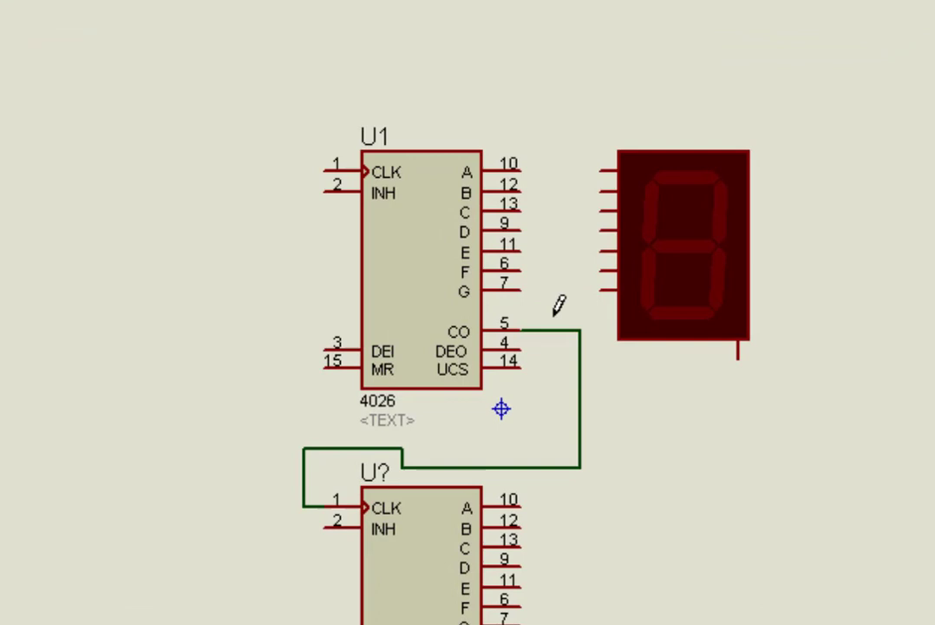
key(ctrl+z)
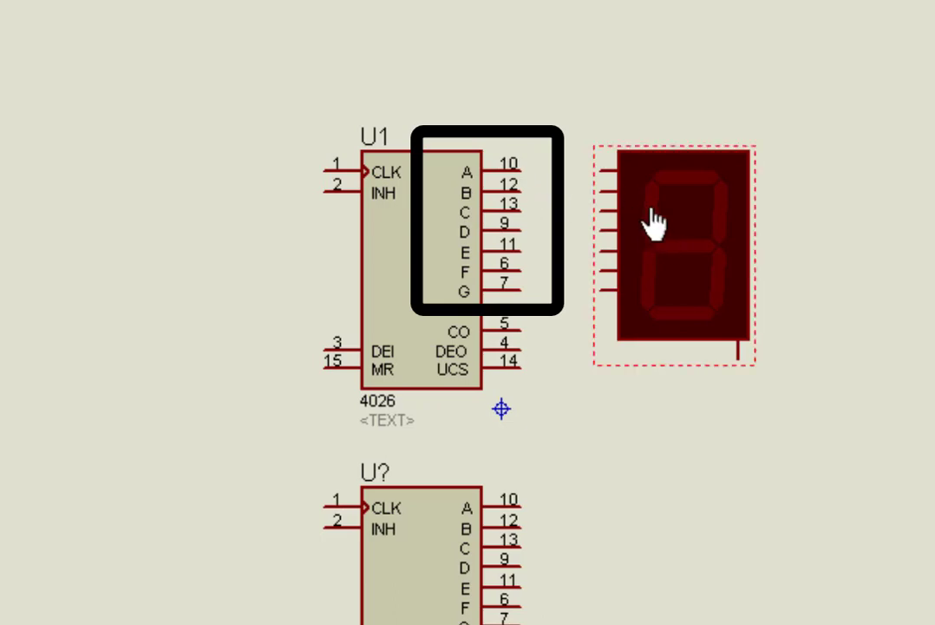
click(520, 169)
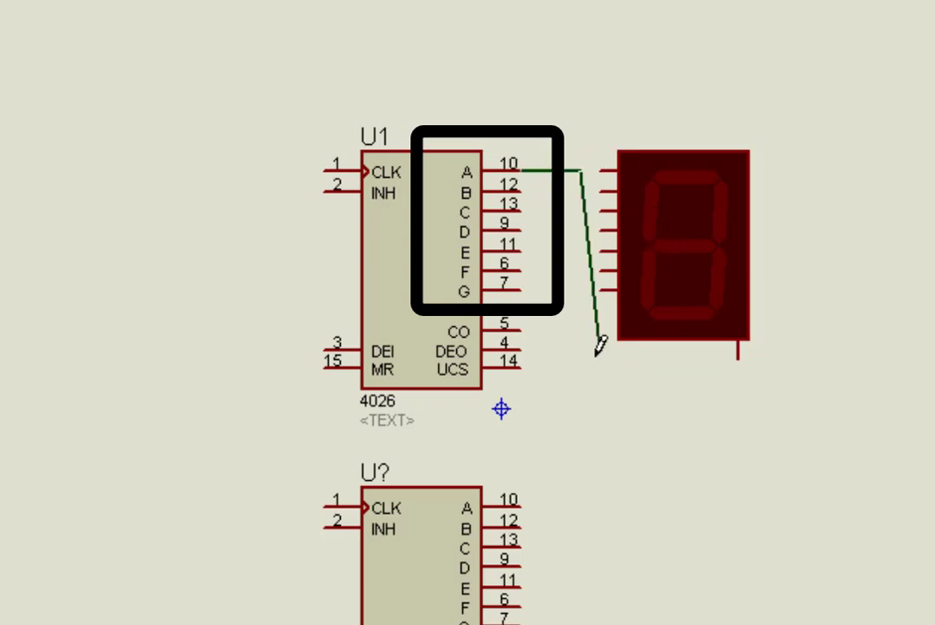
key(Escape)
key(ctrl+z)
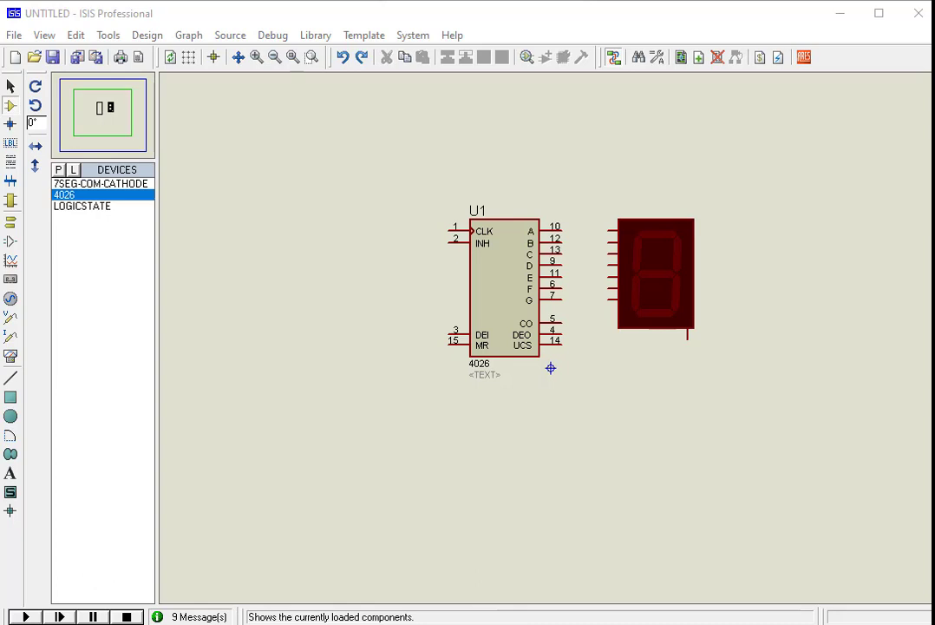
Place a DCLOCK generator left of U1 and wire its output to U1's CLK pin 1
click(12, 222)
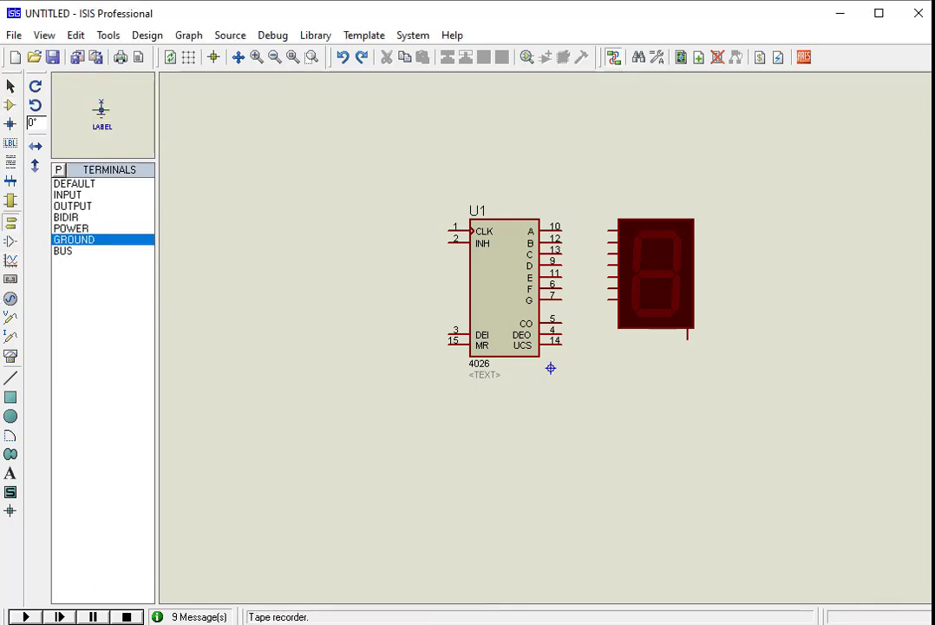
click(11, 278)
click(11, 299)
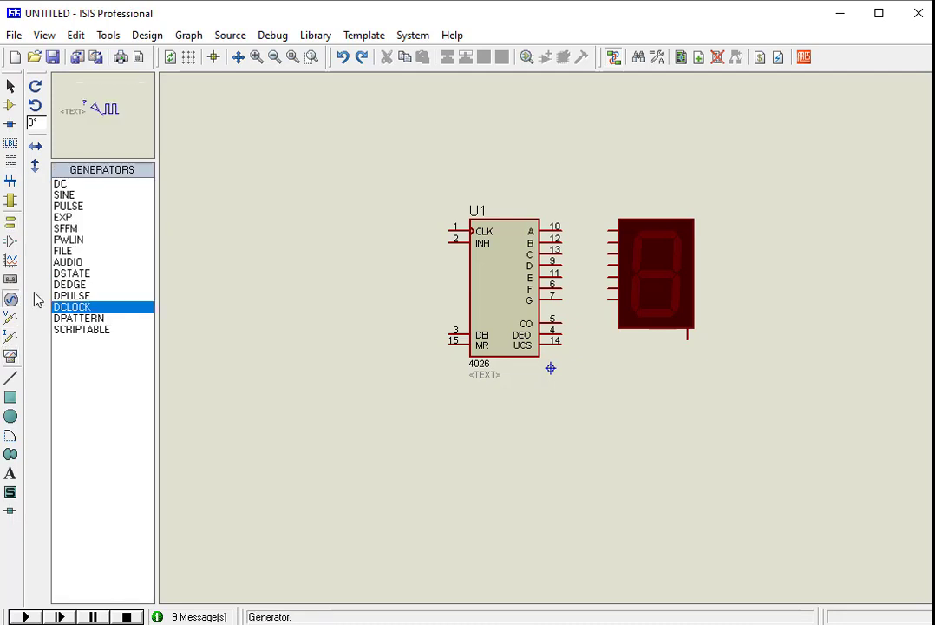
click(391, 213)
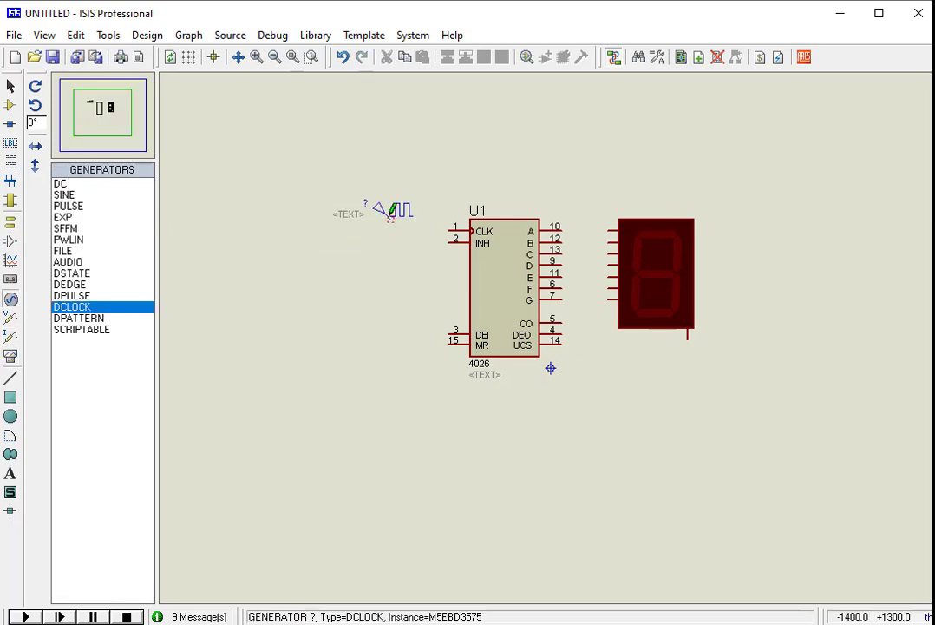
click(390, 216)
click(451, 230)
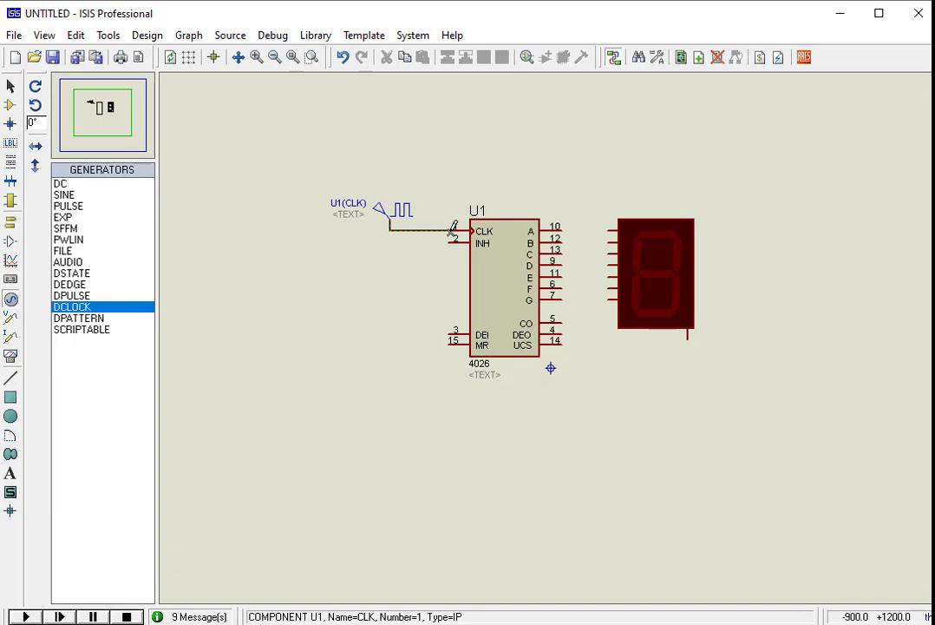
click(10, 220)
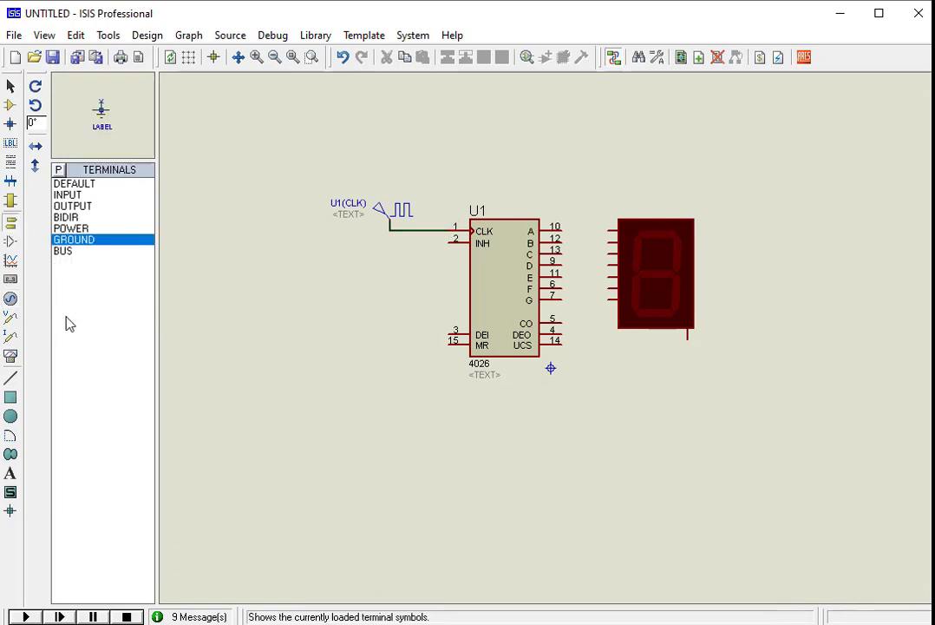
Ground U1's MR pin 15 and INH pin 2, and tie DEI pin 3 to a power terminal
click(404, 358)
click(380, 358)
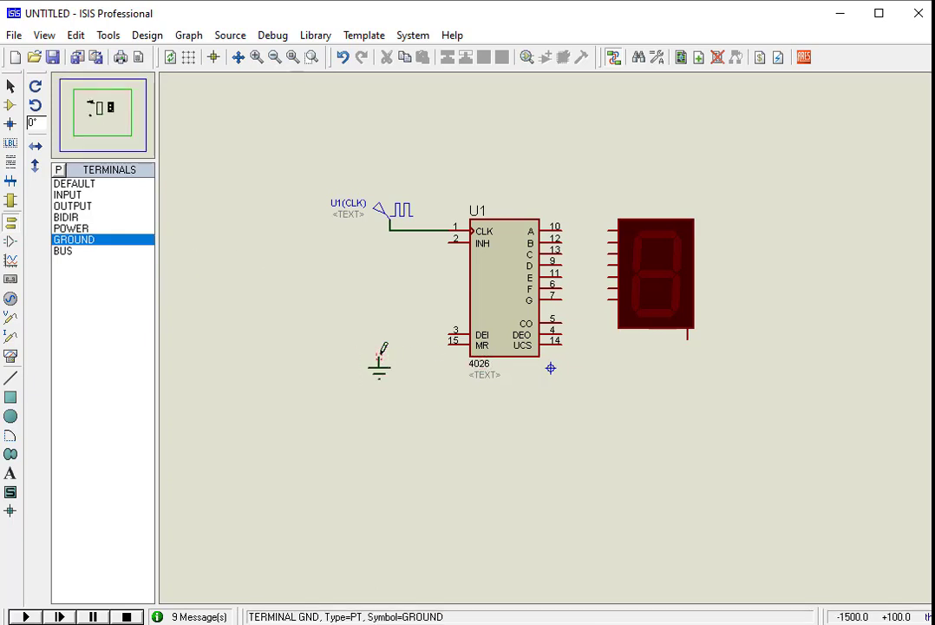
click(379, 356)
click(448, 345)
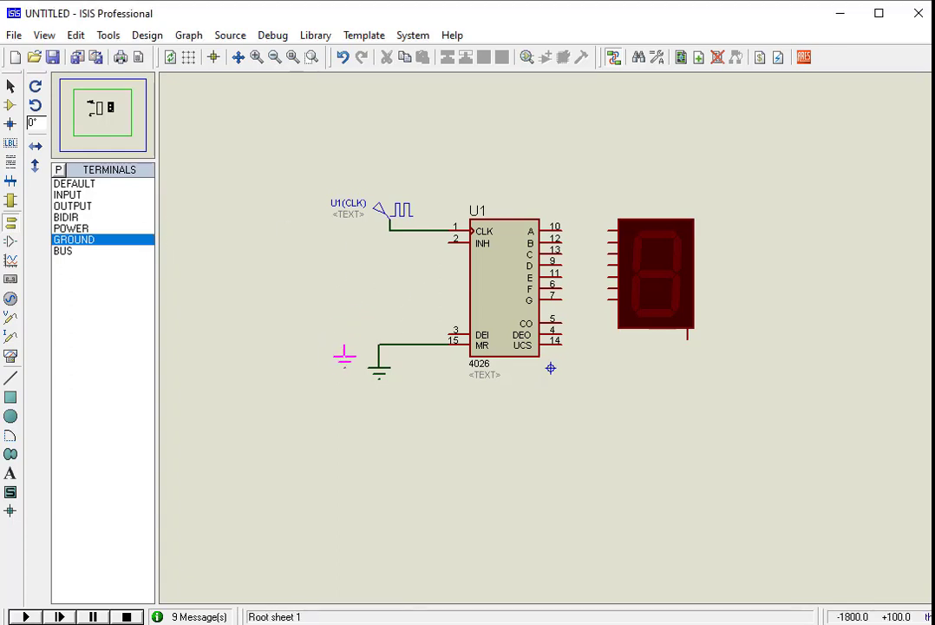
click(95, 229)
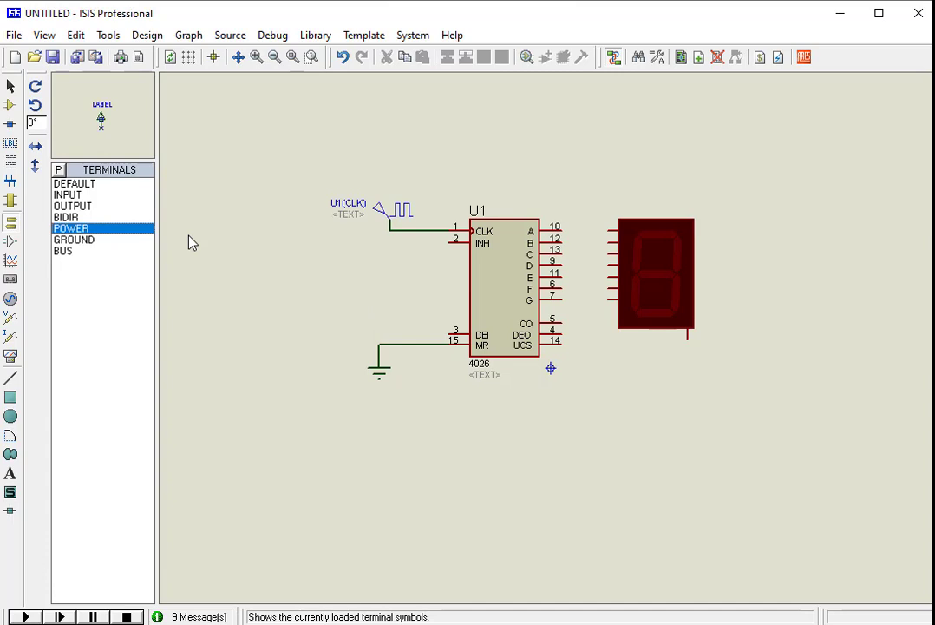
click(402, 305)
click(450, 334)
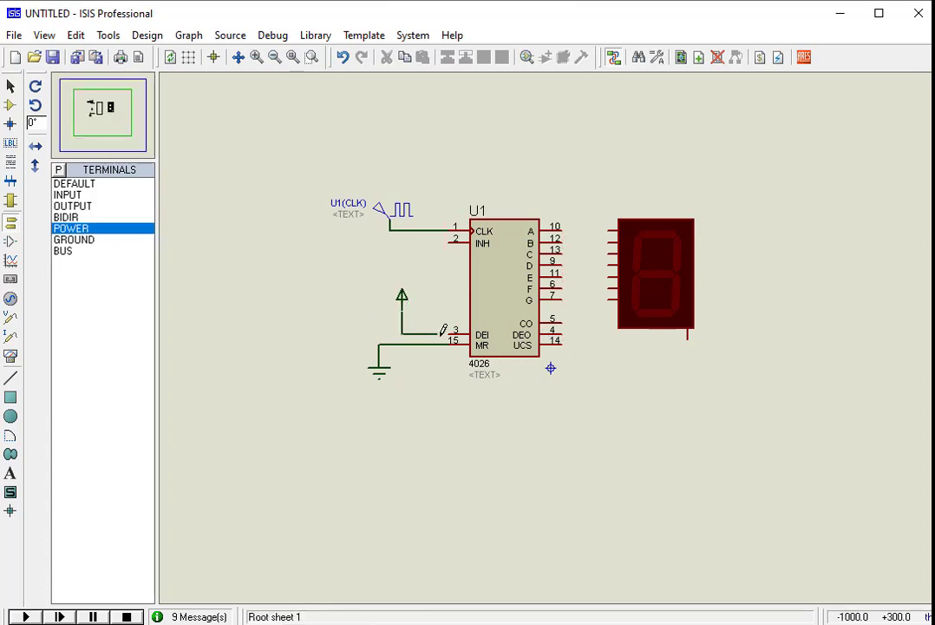
click(91, 242)
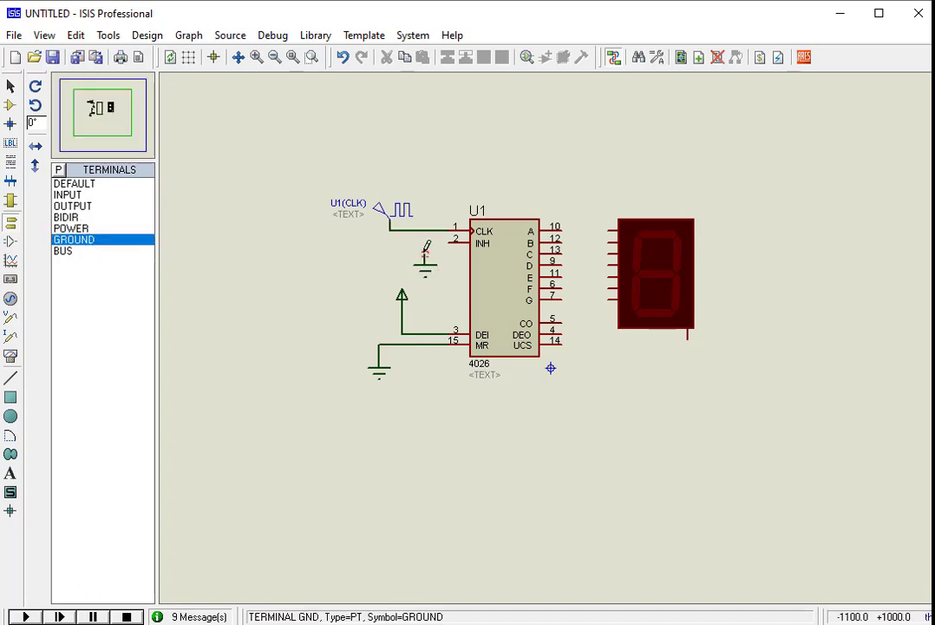
click(426, 247)
click(451, 241)
click(424, 259)
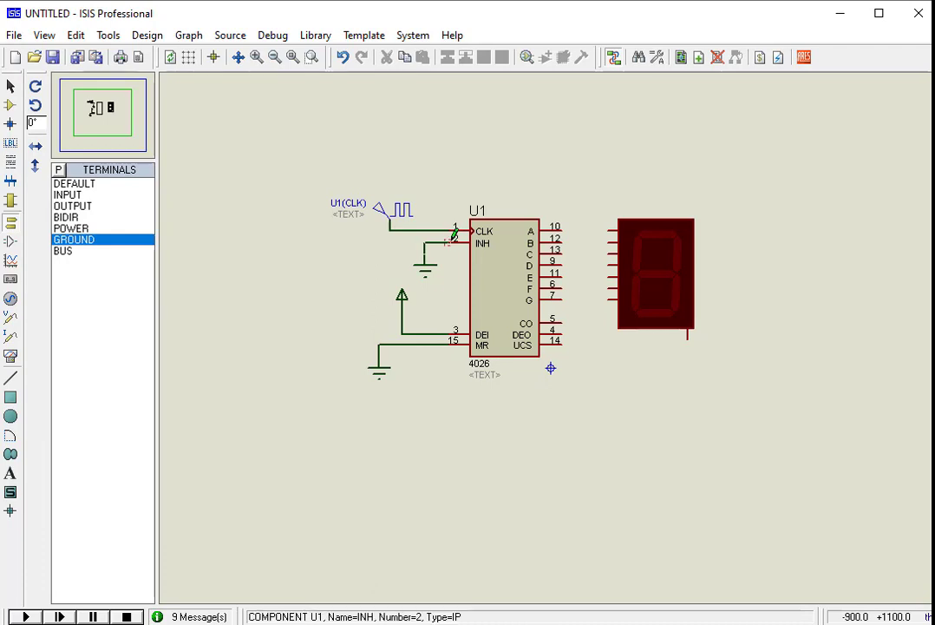
Wire U1's outputs A, B, C, D, E, F and G to the matching 7-segment display pins
click(561, 230)
click(611, 230)
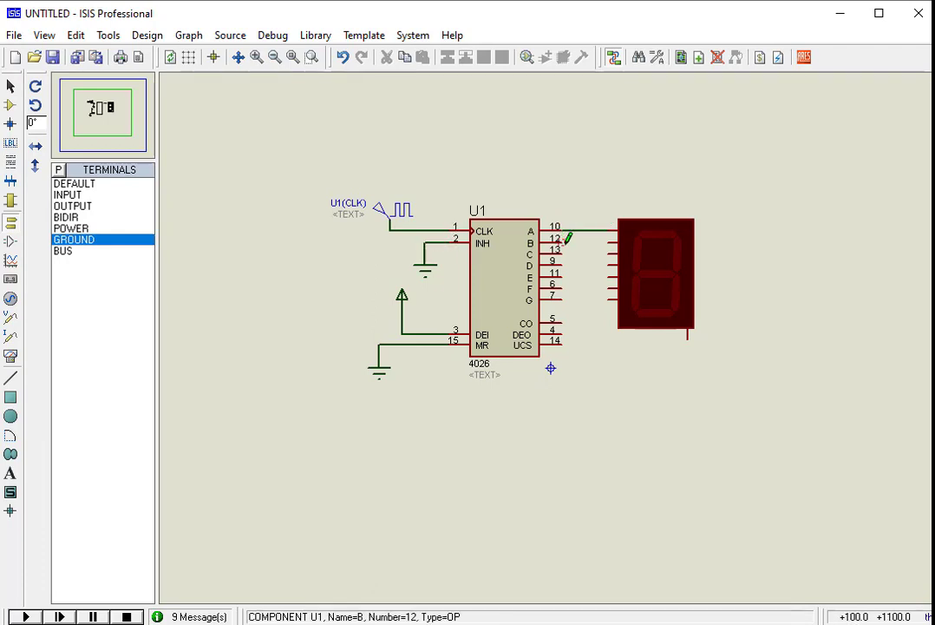
click(563, 242)
click(611, 242)
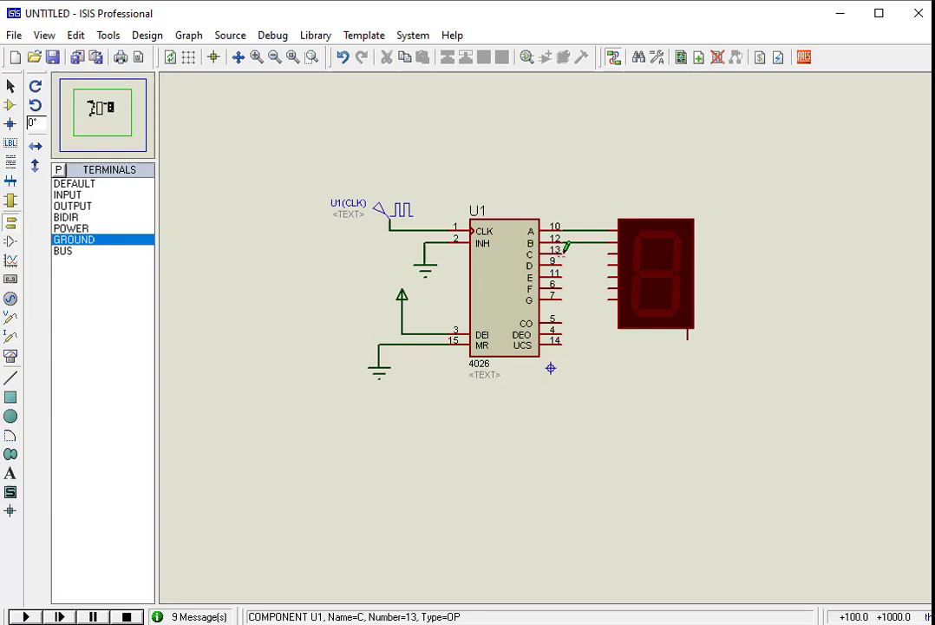
click(565, 249)
click(611, 254)
click(563, 260)
click(612, 264)
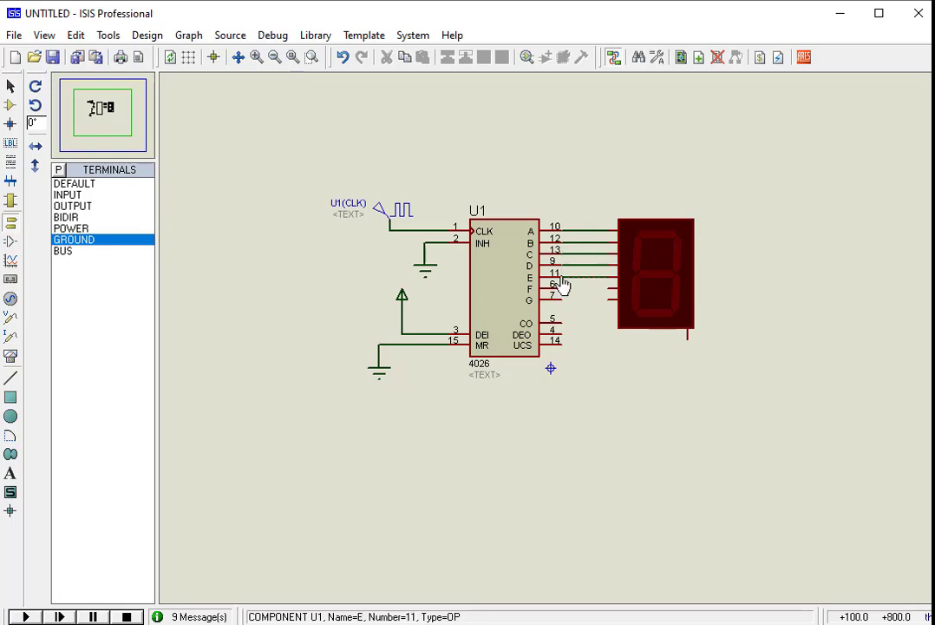
click(612, 276)
click(562, 287)
click(612, 287)
click(562, 296)
click(612, 298)
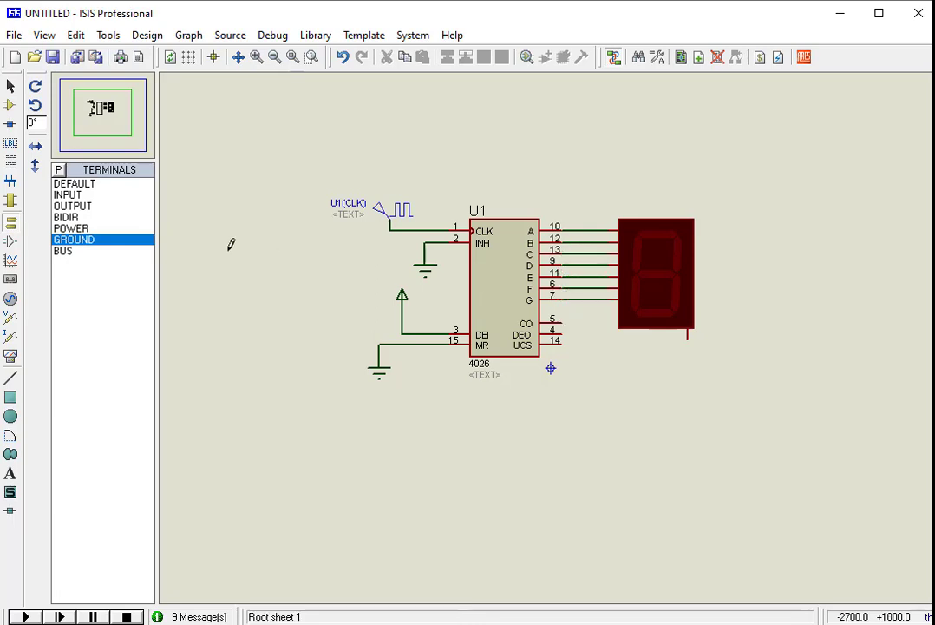
click(100, 247)
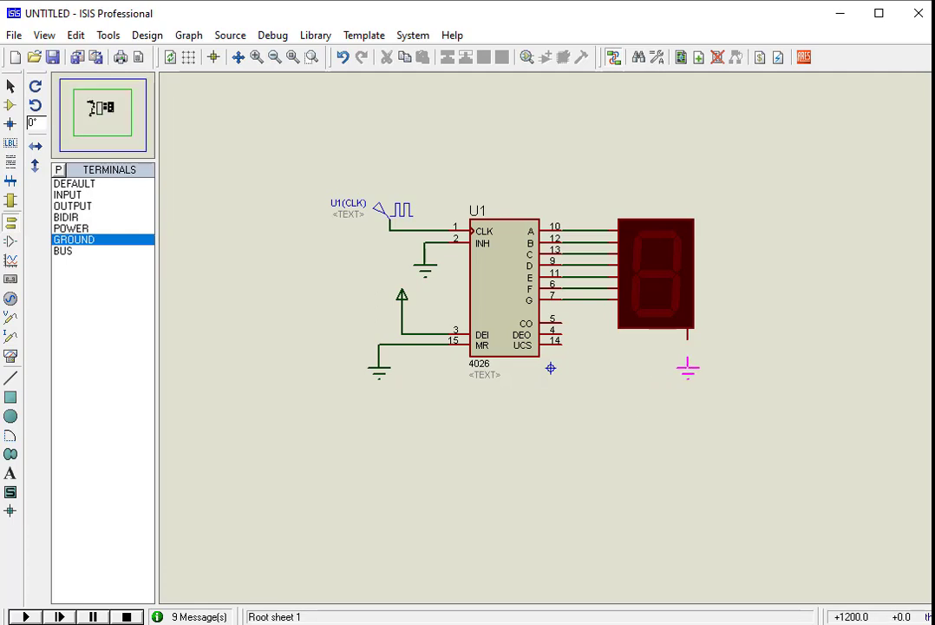
Ground the display's common pin and keep the clock generator's Frequency at 1 Hz
click(688, 357)
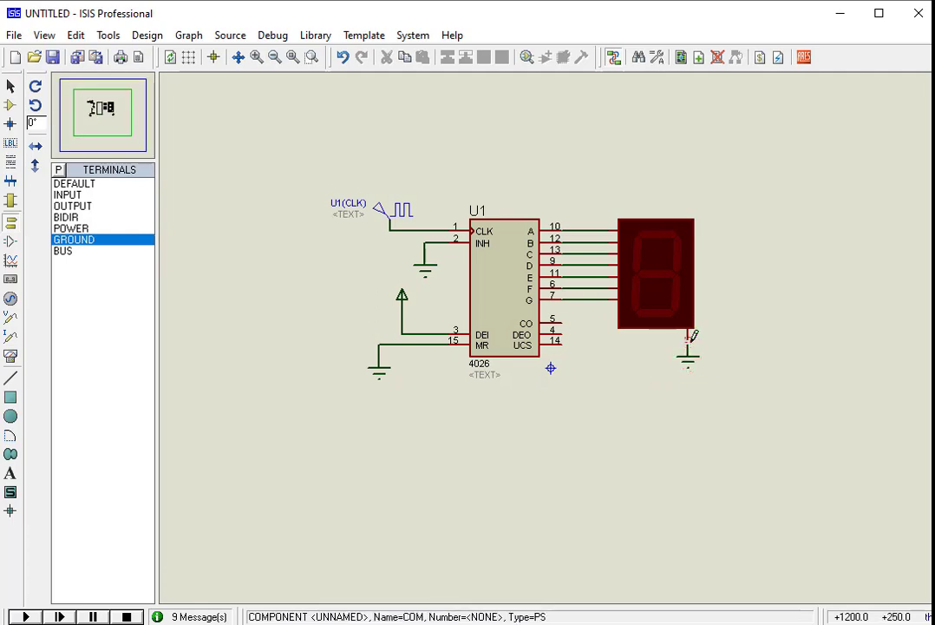
double_click(406, 212)
double_click(571, 241)
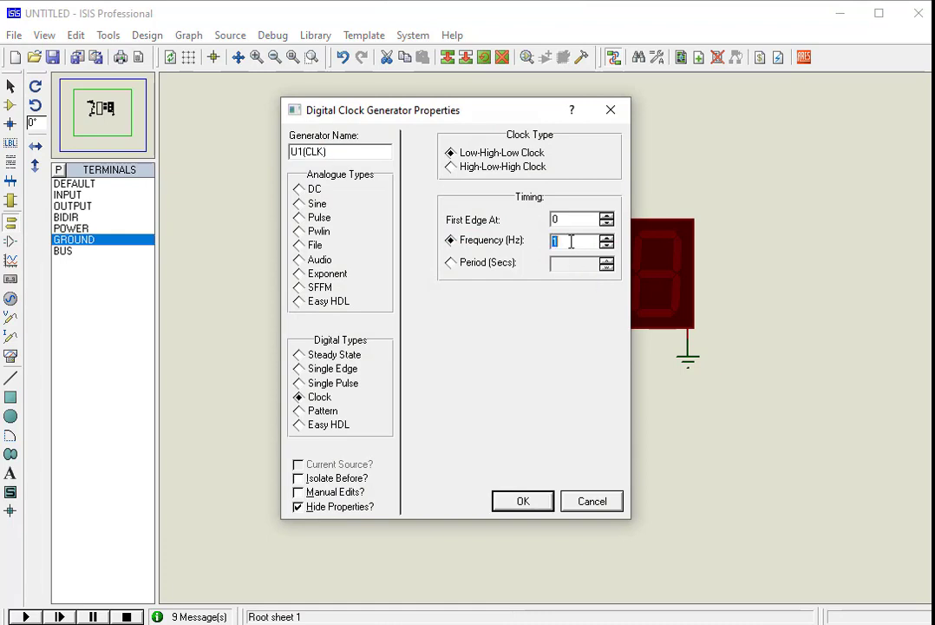
click(506, 263)
click(506, 242)
click(523, 502)
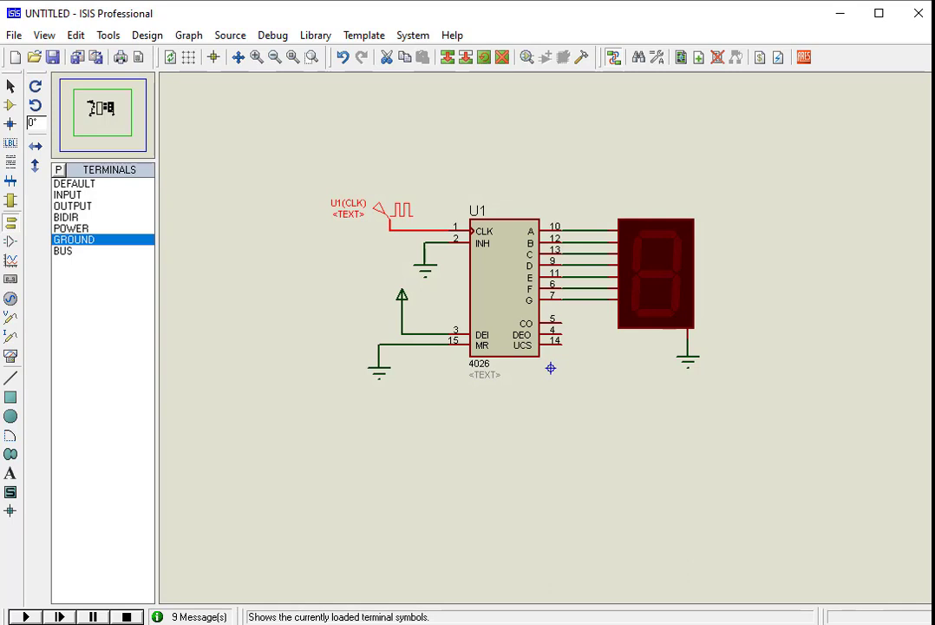
Start the simulation and zoom in on the counter and display as it counts 0 to 9
click(26, 616)
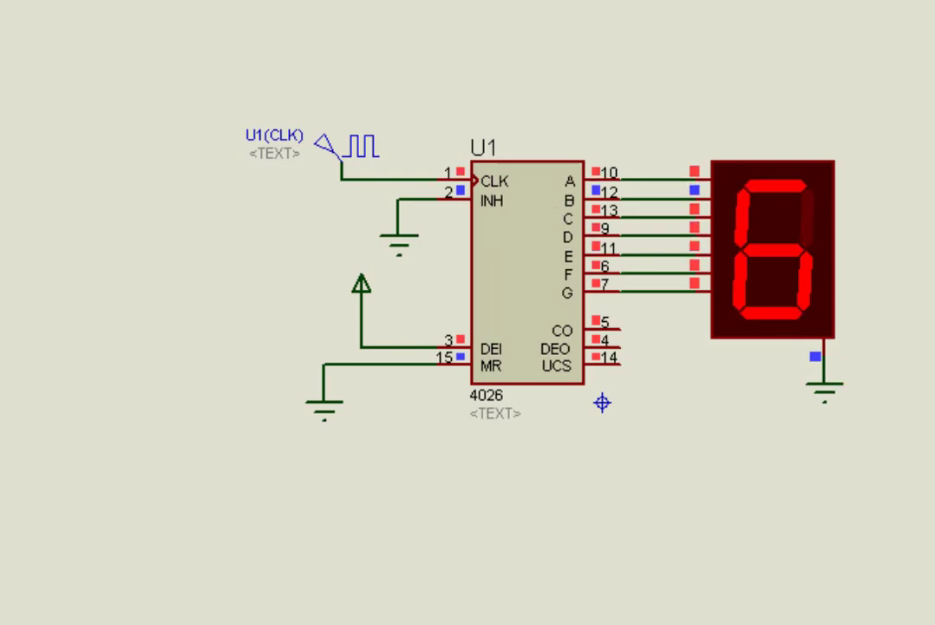
drag(236, 108, 832, 458)
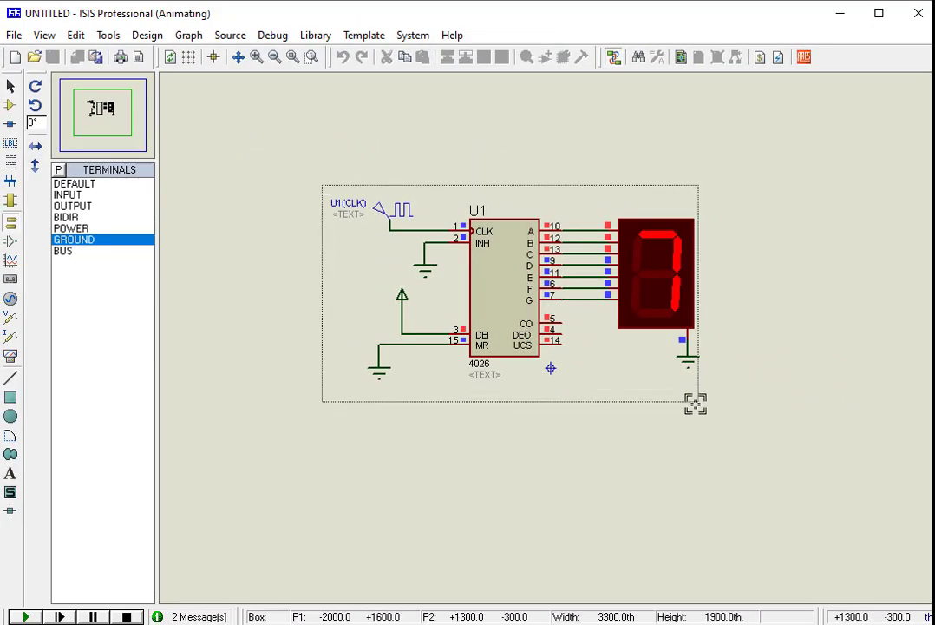
drag(695, 403, 737, 400)
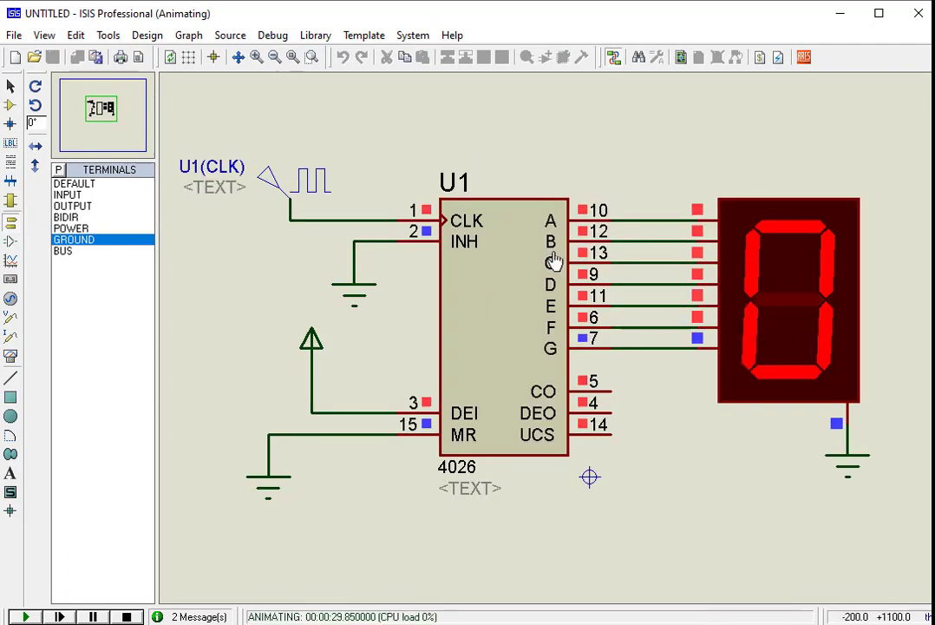
Stop the simulation and review the clock generator's frequency setting
click(126, 616)
double_click(323, 196)
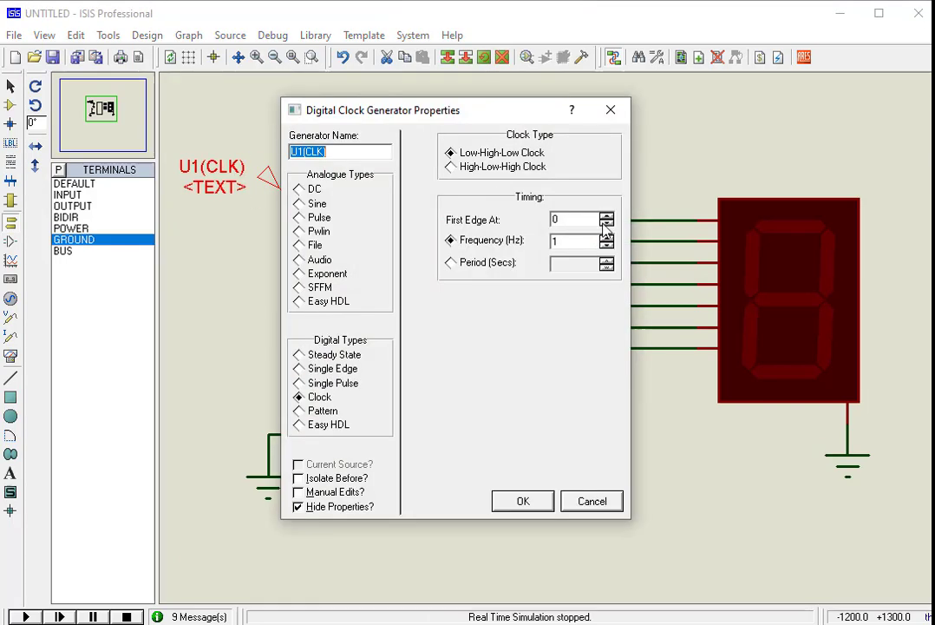
double_click(562, 241)
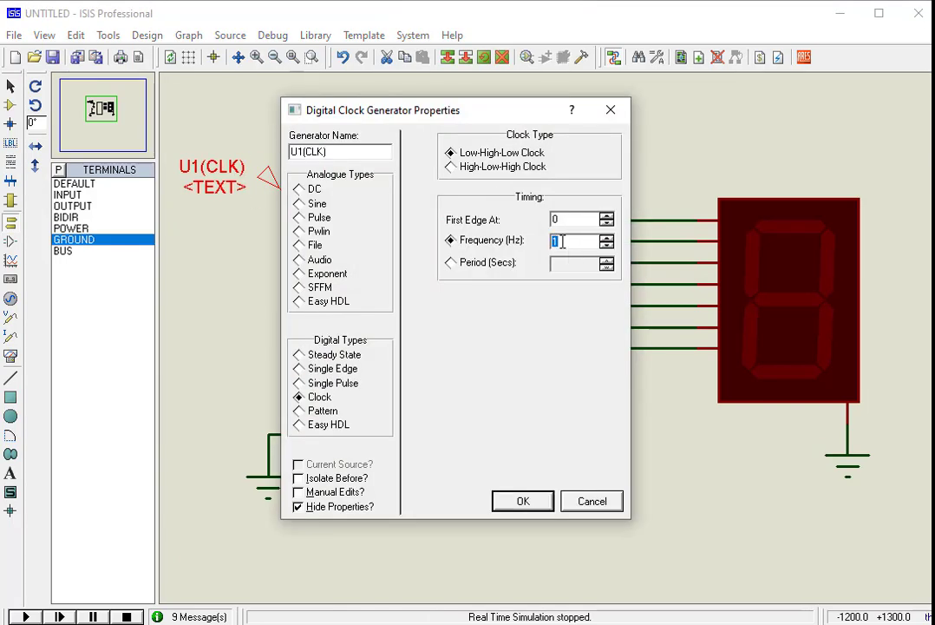
click(523, 502)
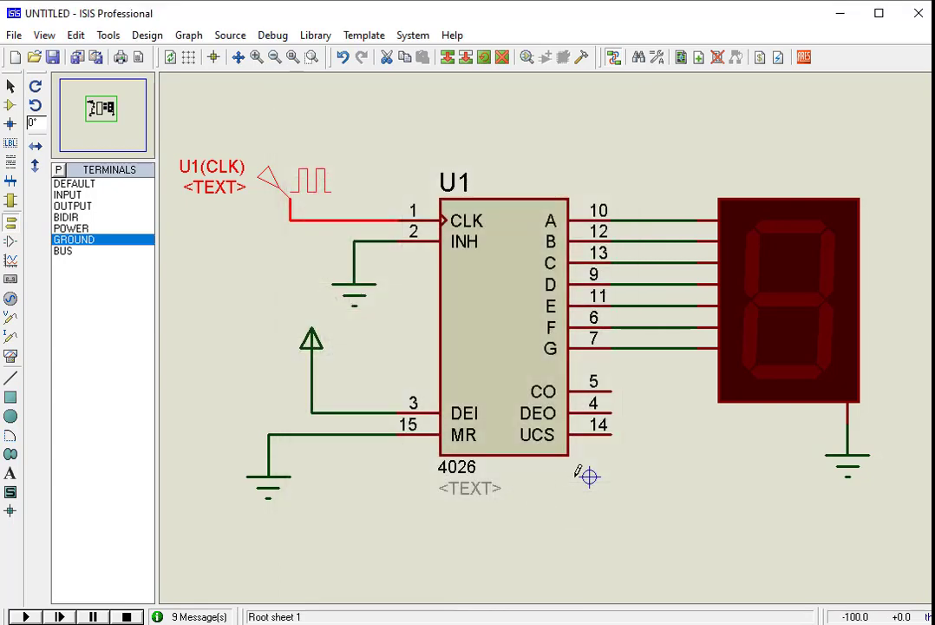
Set the clock timing back to 1 Hz frequency, then run and stop the simulation
double_click(304, 197)
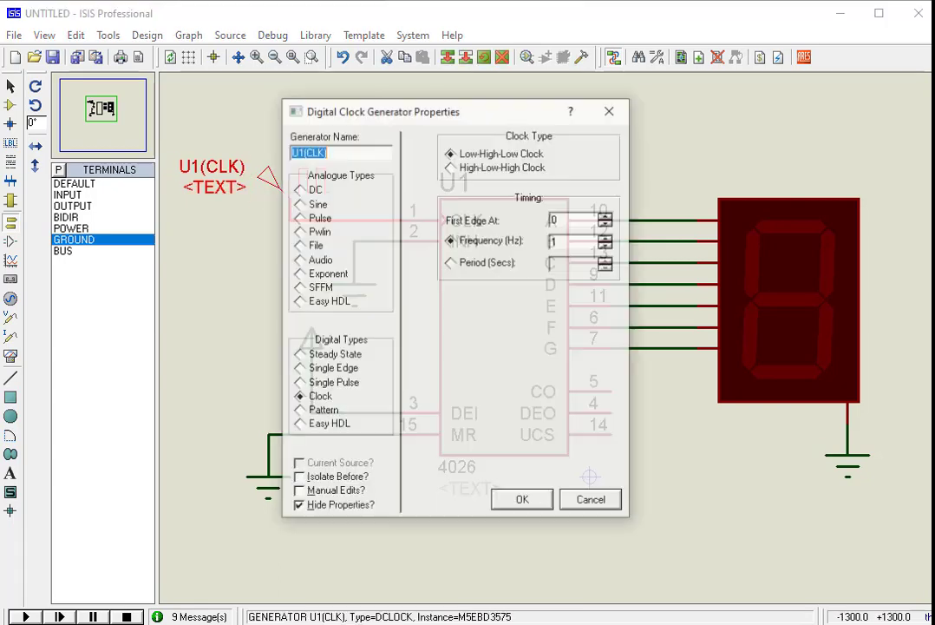
click(571, 242)
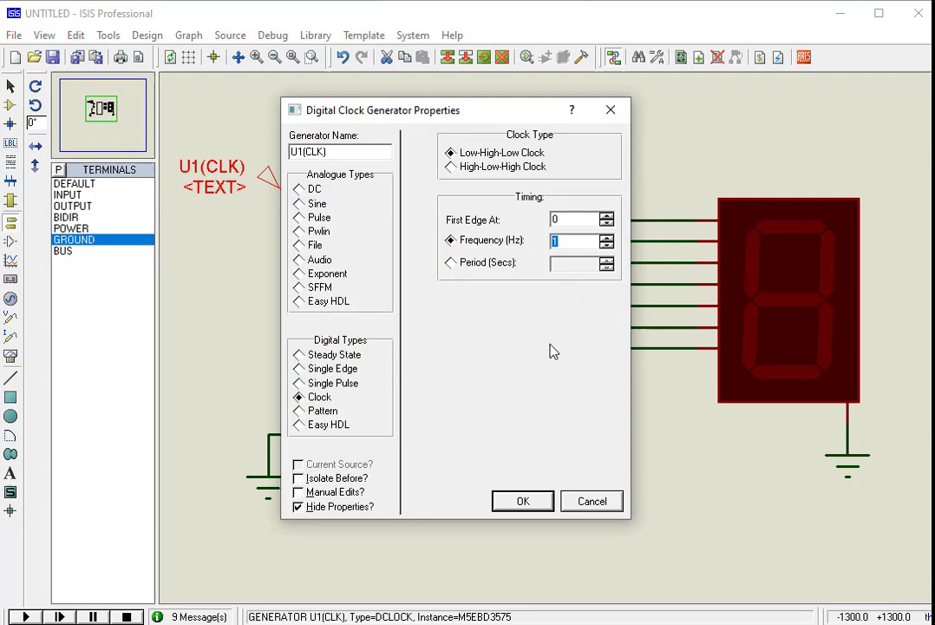
click(490, 269)
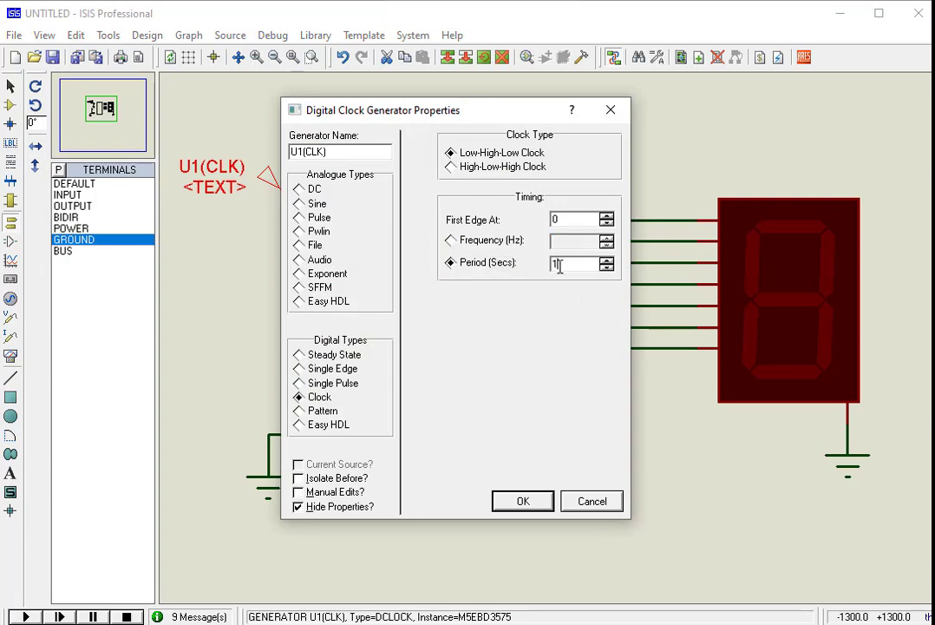
click(510, 243)
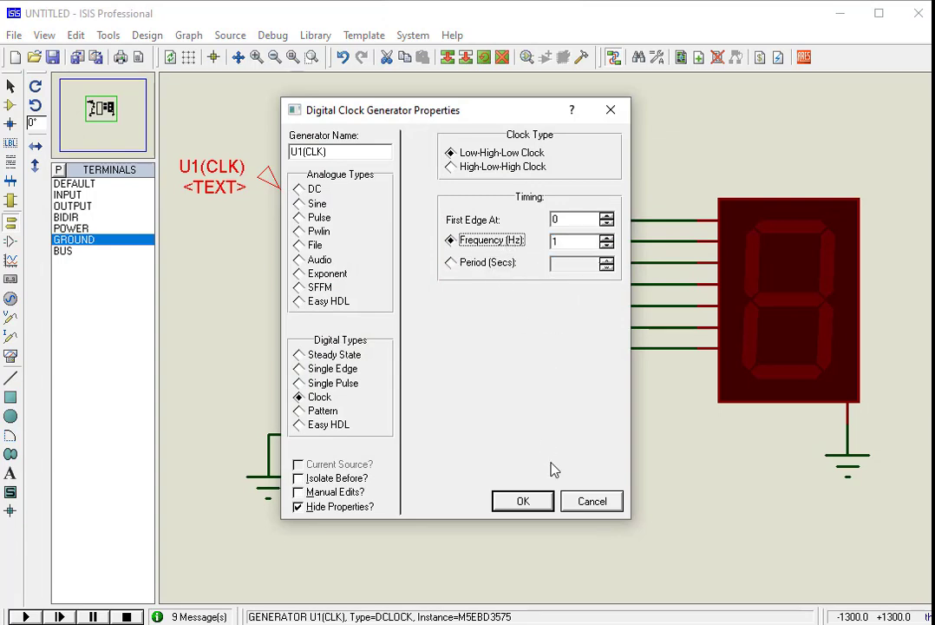
click(525, 502)
click(25, 616)
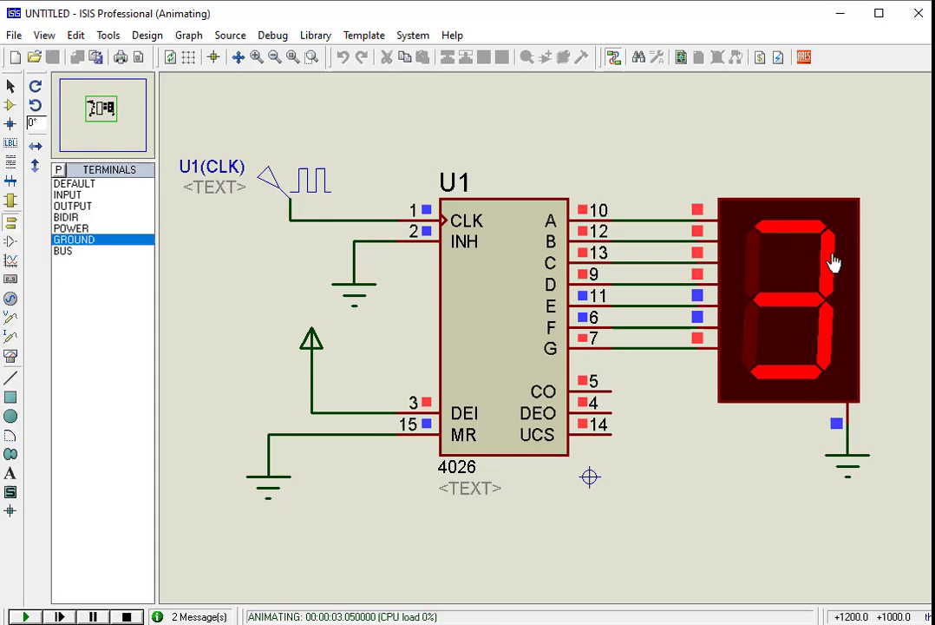
click(129, 616)
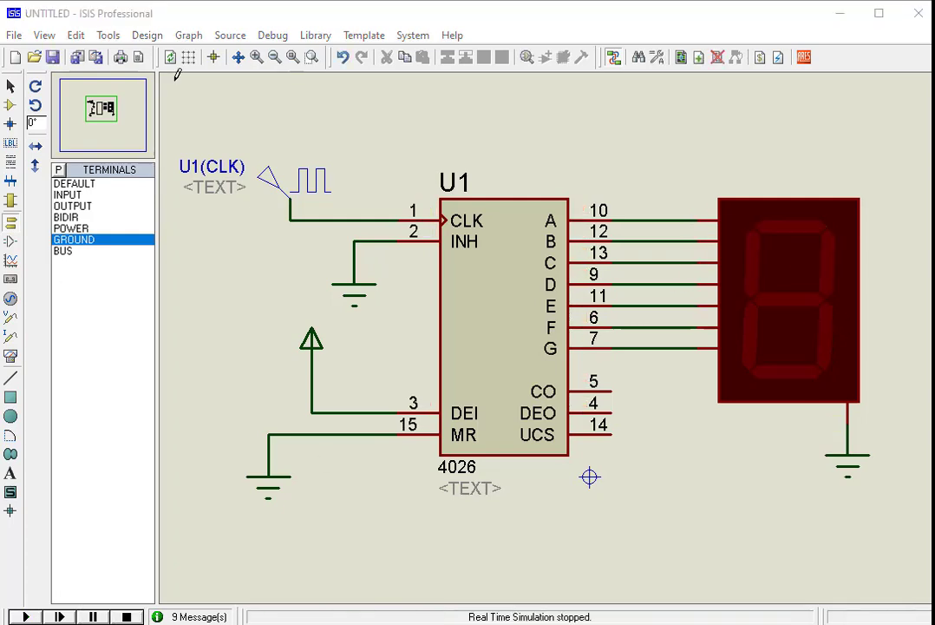
Place a second 4026 below U1 and clock it from U1's CO pin 5
click(274, 56)
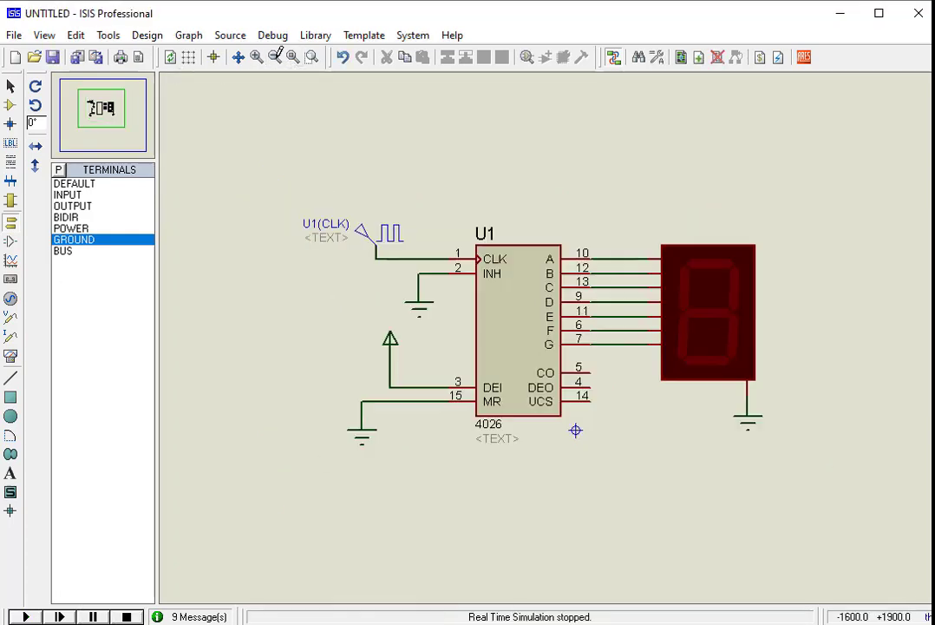
click(104, 119)
click(104, 119)
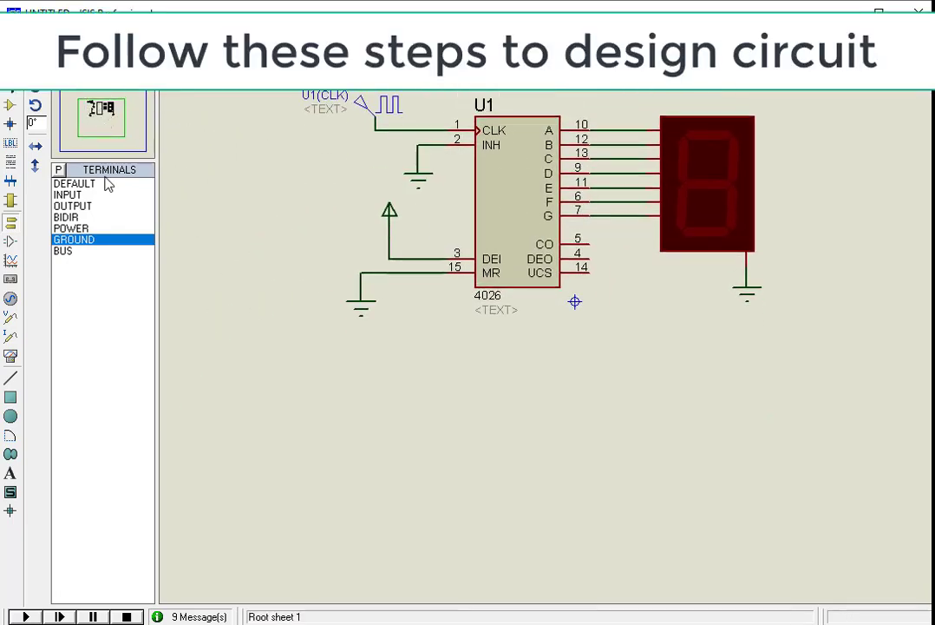
click(11, 105)
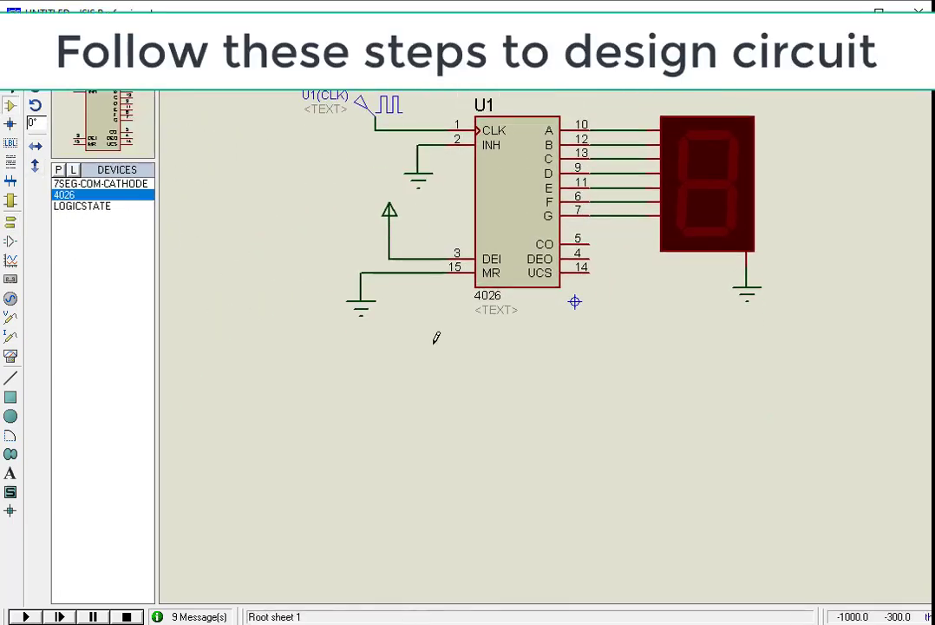
click(477, 388)
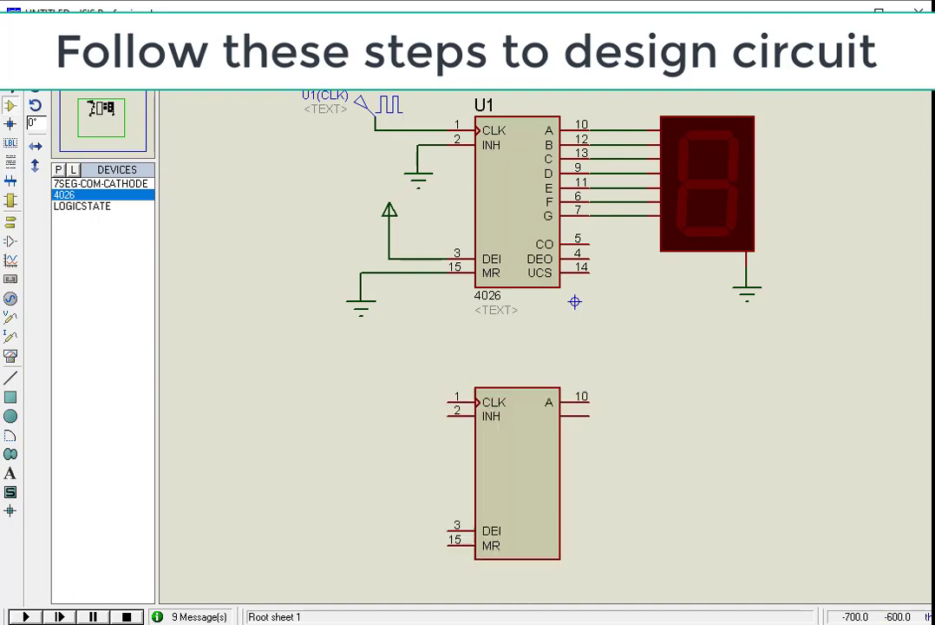
click(591, 238)
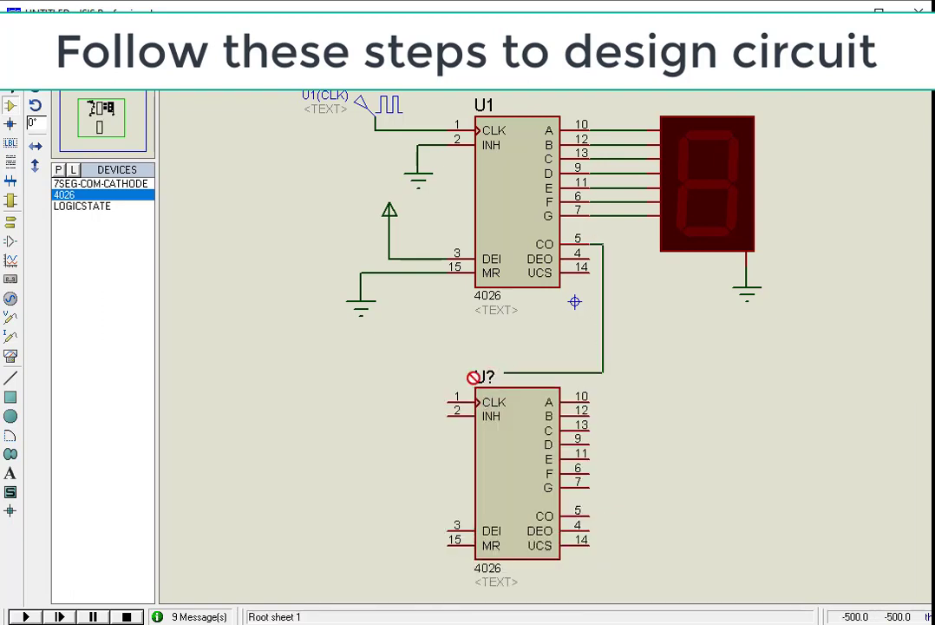
click(451, 401)
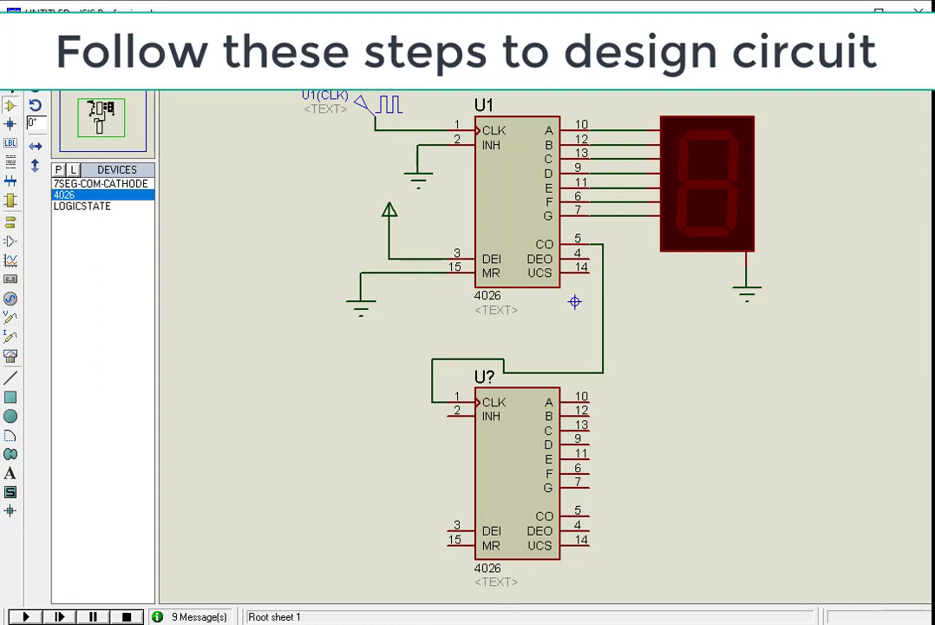
Ground the new counter's MR pin 15 and INH pin 2, and tie DEI pin 3 to power
click(10, 223)
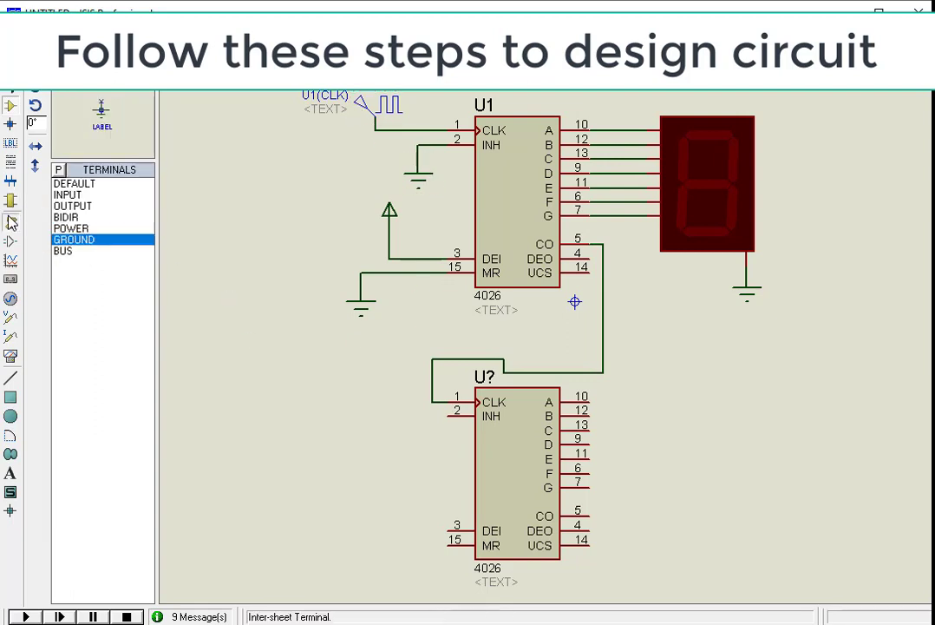
click(74, 240)
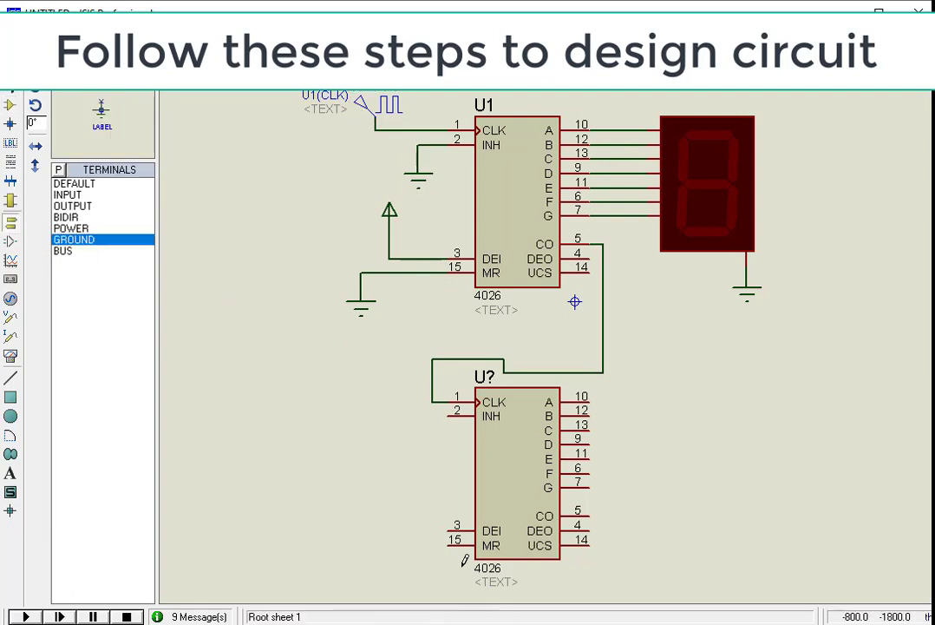
click(418, 555)
click(449, 540)
click(424, 434)
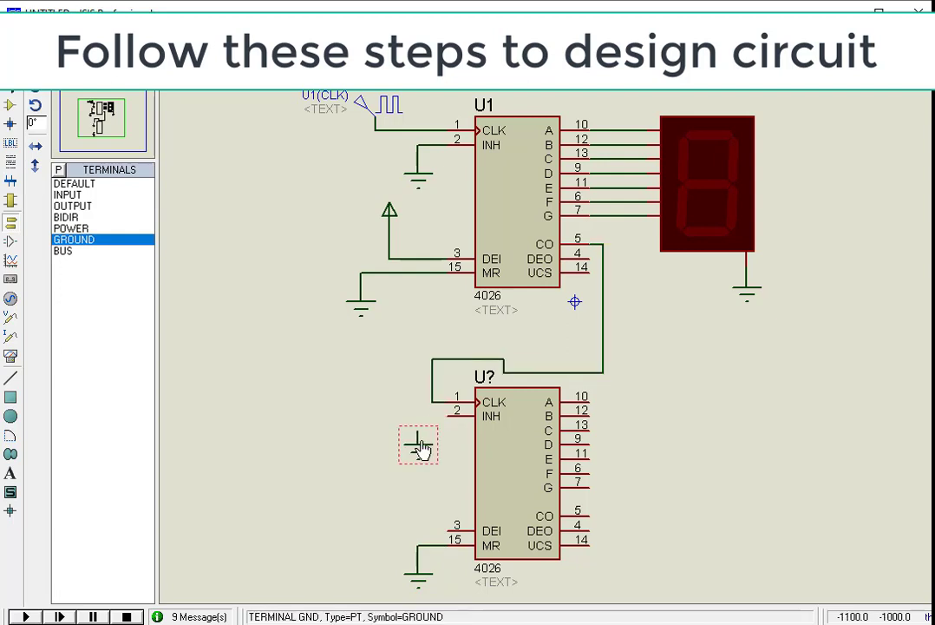
click(418, 427)
click(451, 416)
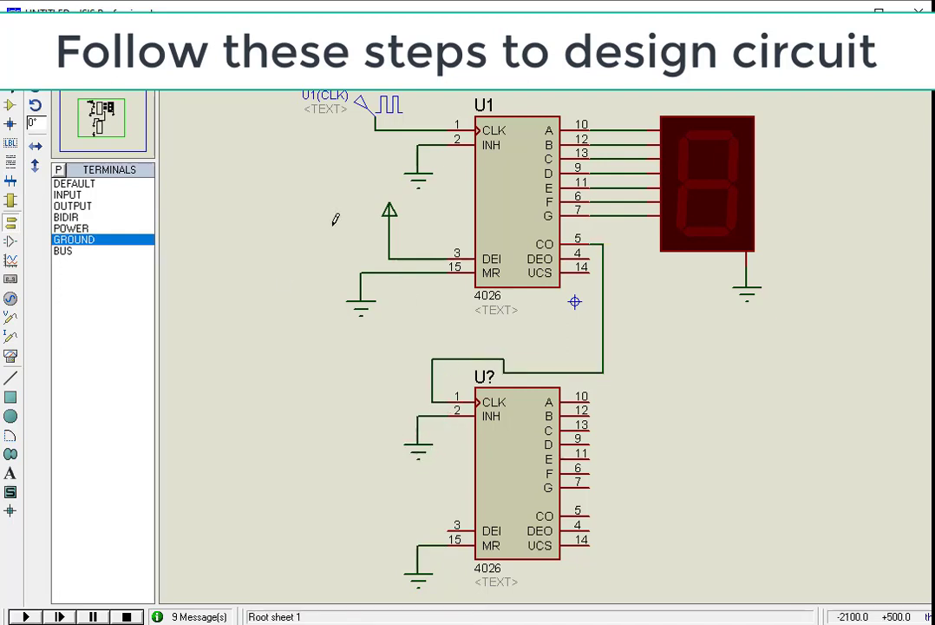
click(71, 228)
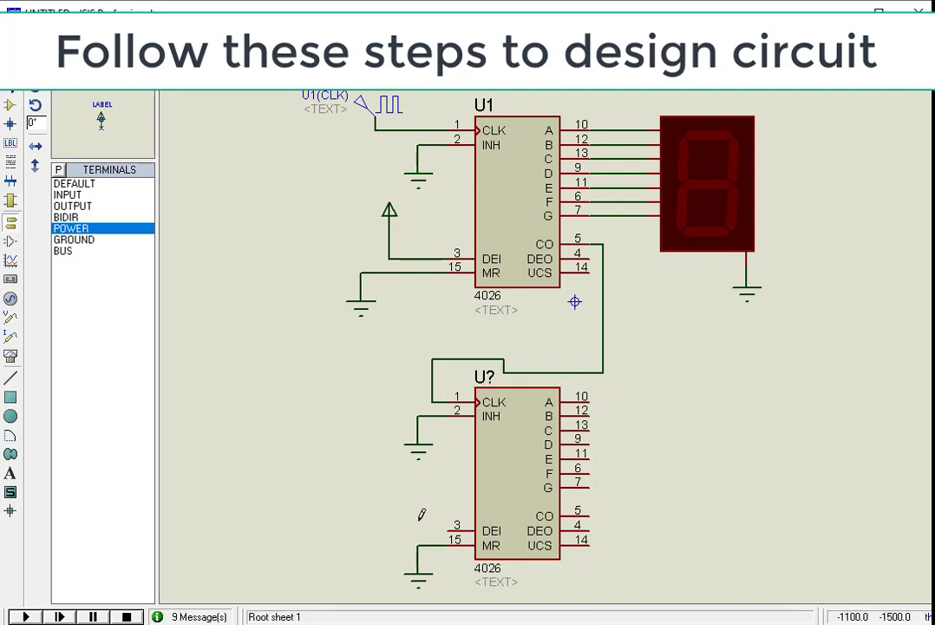
click(374, 512)
click(375, 507)
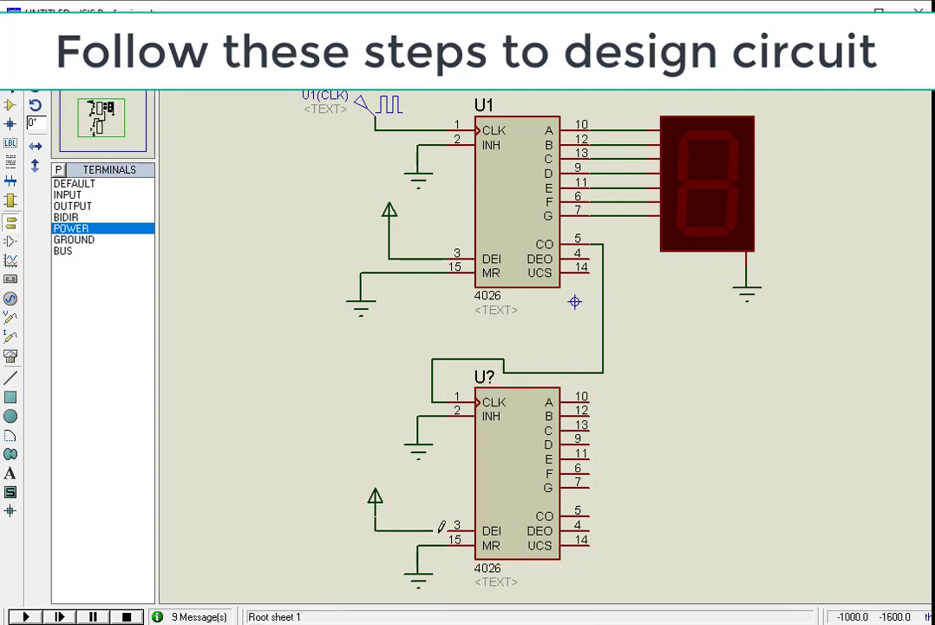
click(449, 530)
click(10, 104)
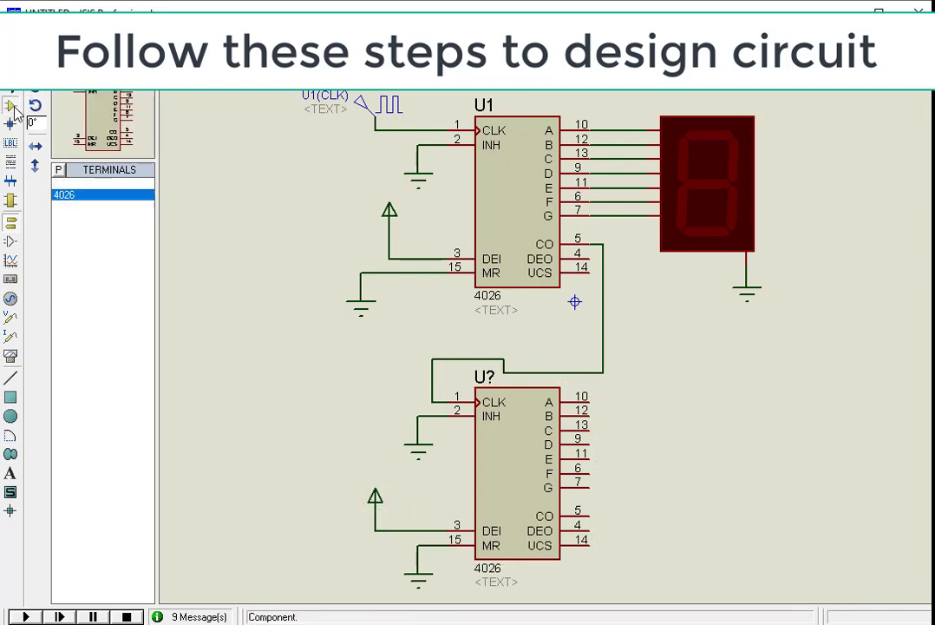
click(103, 185)
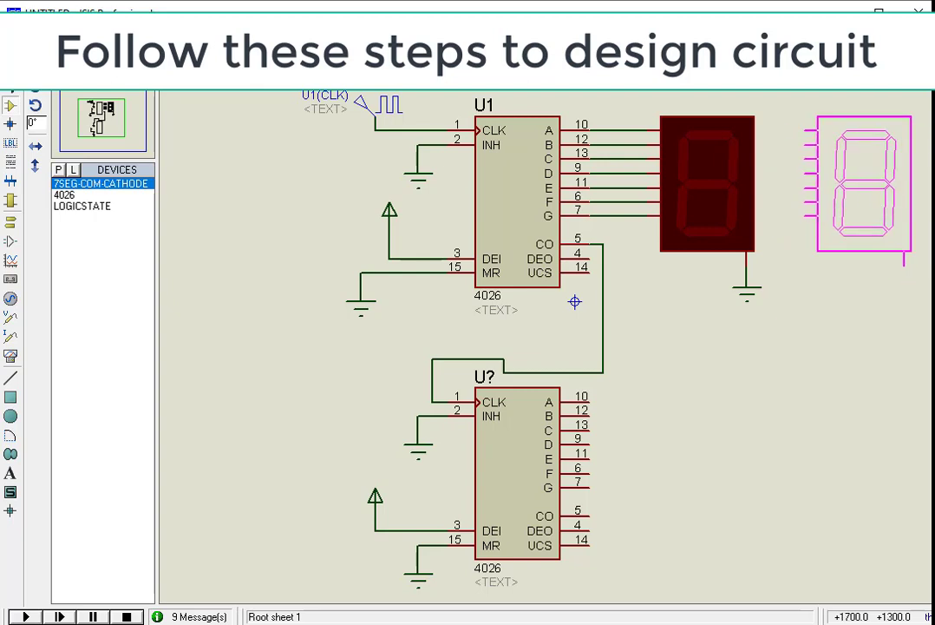
Place a second 7SEG-COM-CATHODE display, shift the circuit left, and move the display further right
click(864, 187)
click(347, 52)
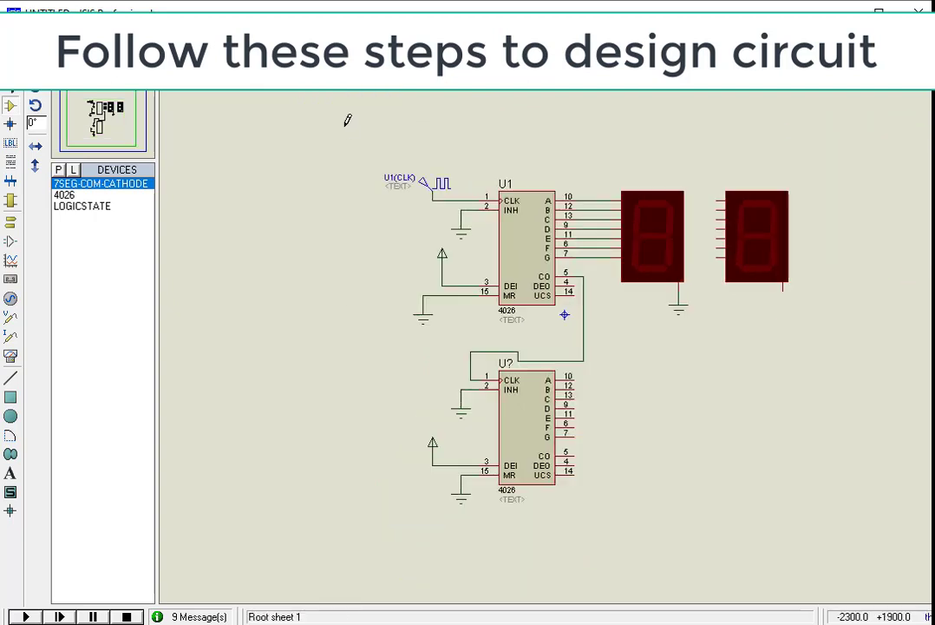
drag(337, 114, 851, 514)
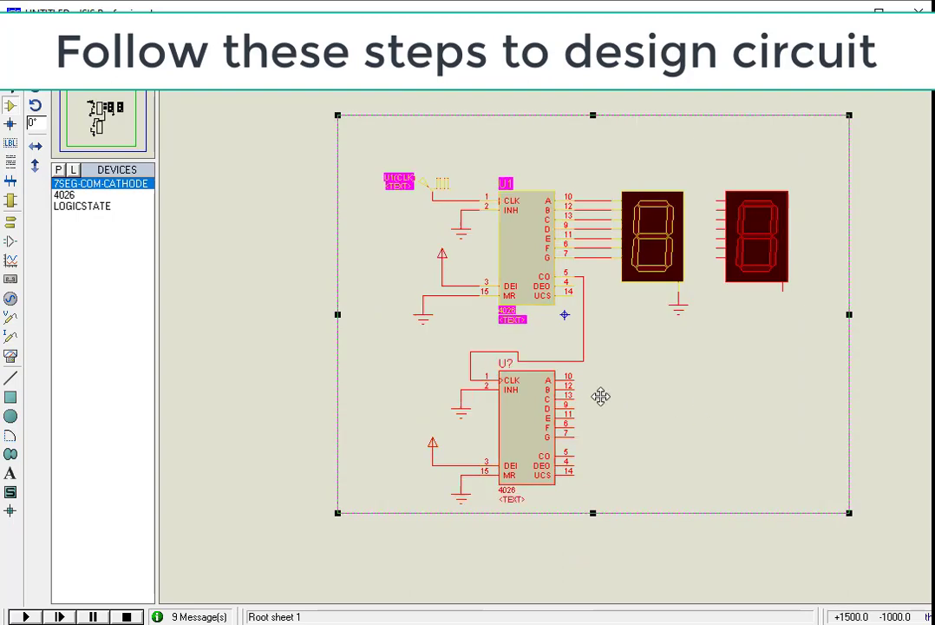
drag(602, 397, 467, 388)
click(747, 288)
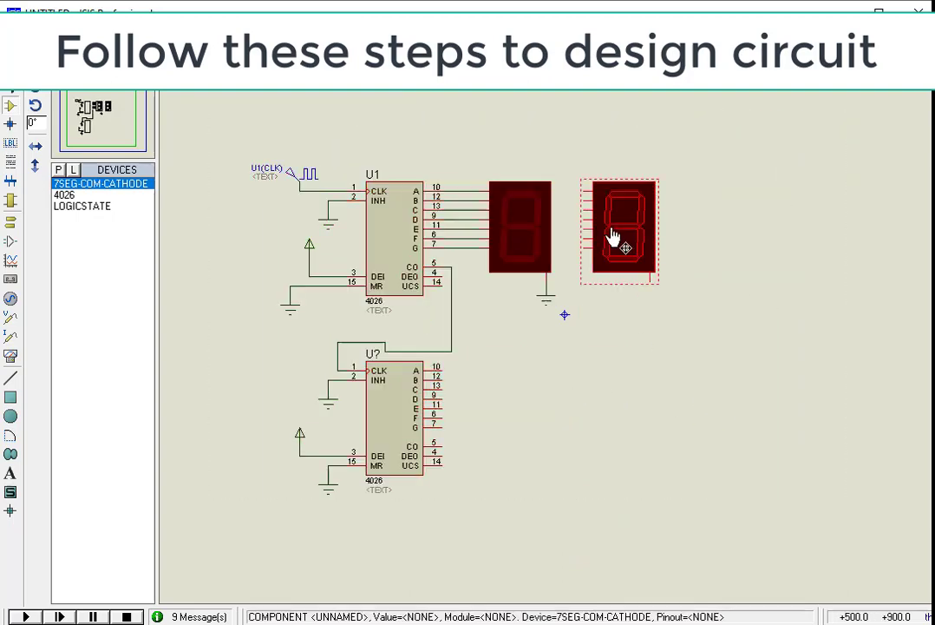
drag(613, 237, 691, 268)
Wire the second counter's pin 10 and pin 12 outputs to the right display's A and B inputs
click(500, 387)
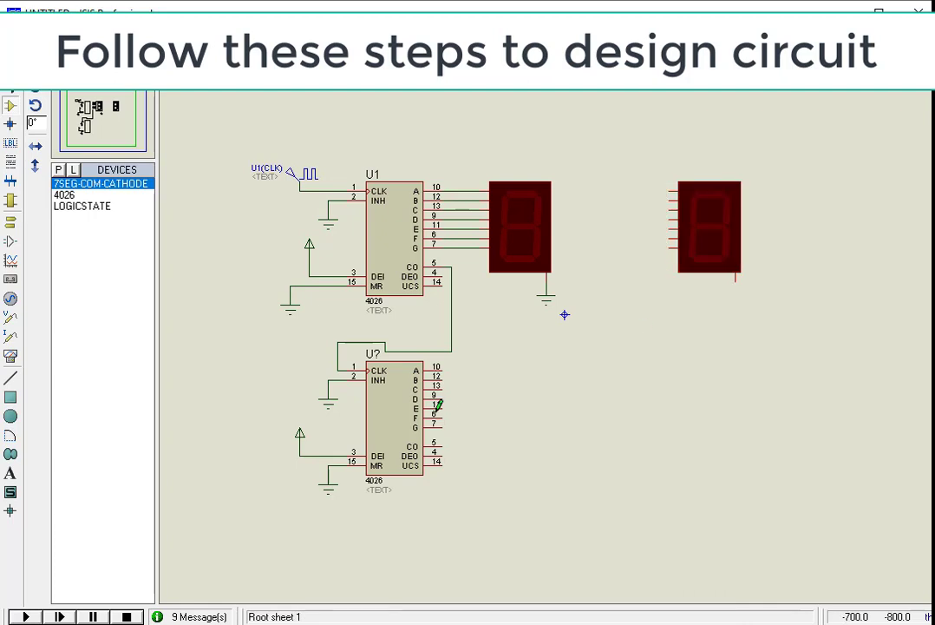
click(443, 367)
click(583, 370)
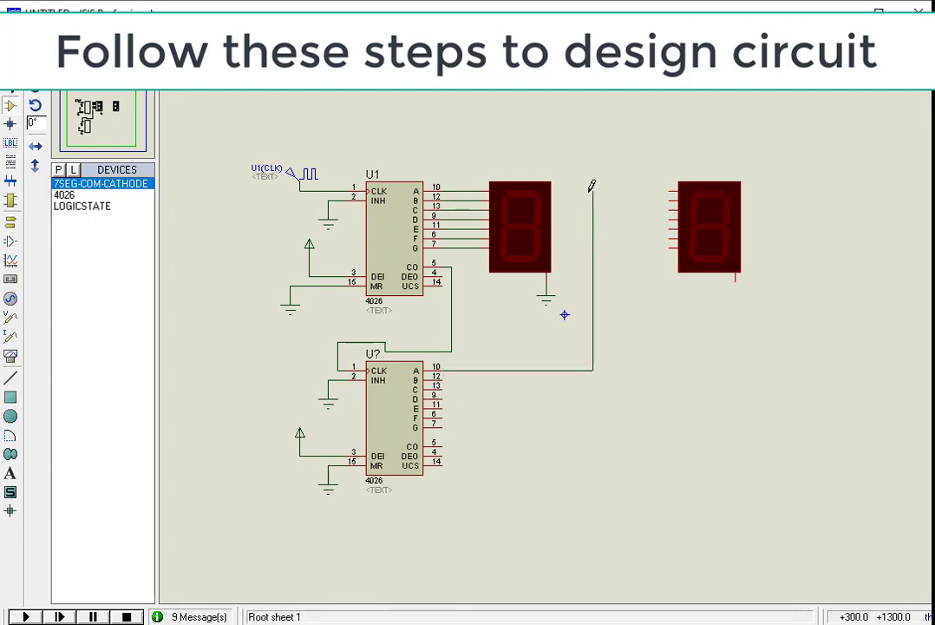
click(673, 191)
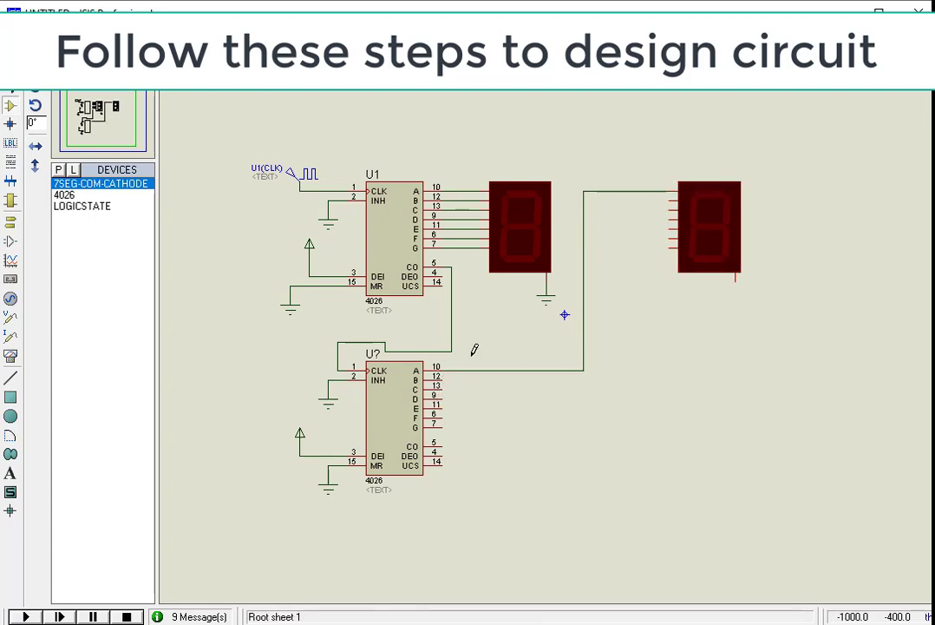
click(442, 377)
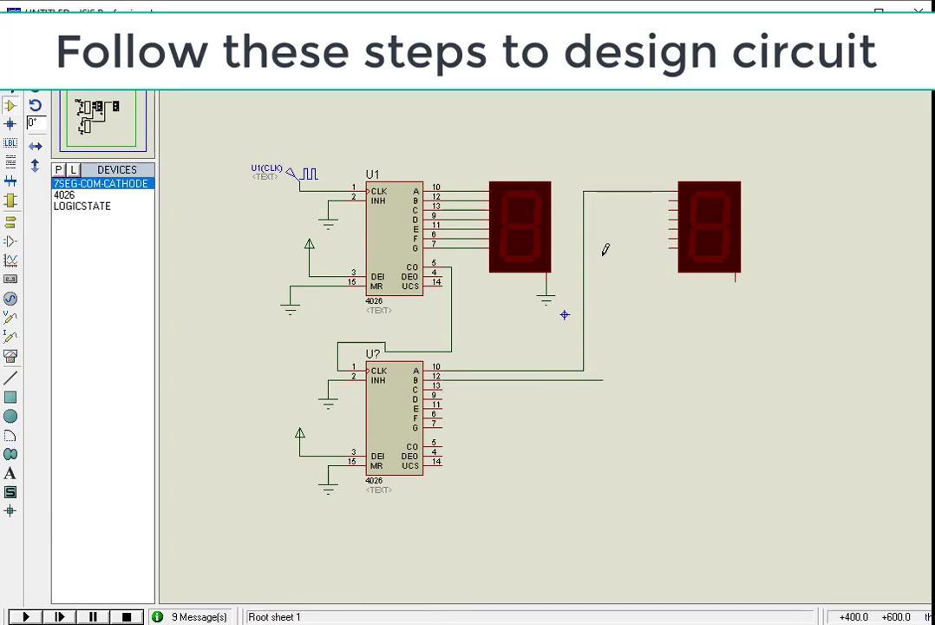
click(584, 209)
key(ctrl+z)
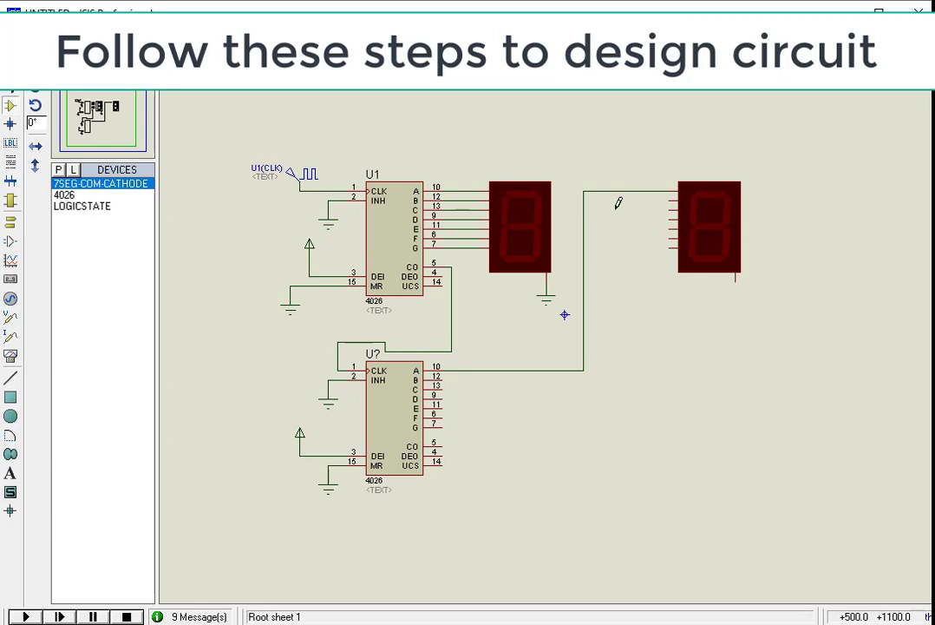
click(675, 201)
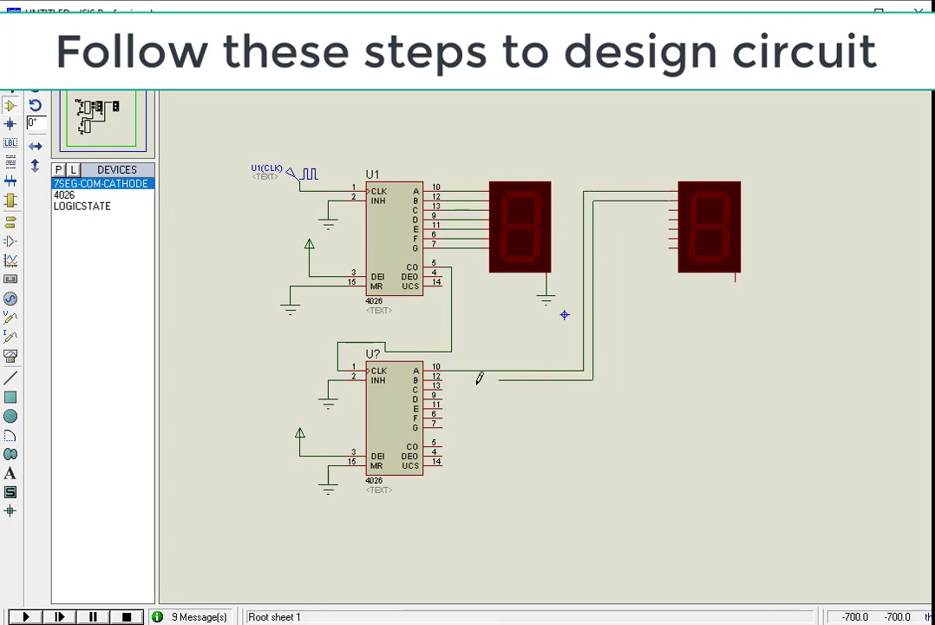
click(447, 378)
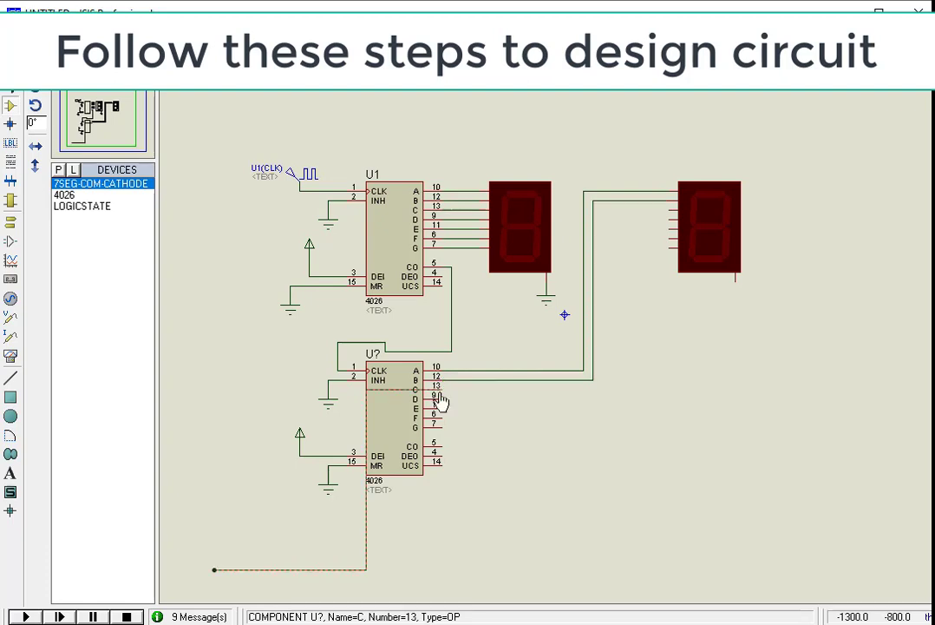
Wire the second counter's C, D, E, F and G outputs to the right display's matching inputs
click(444, 385)
click(603, 389)
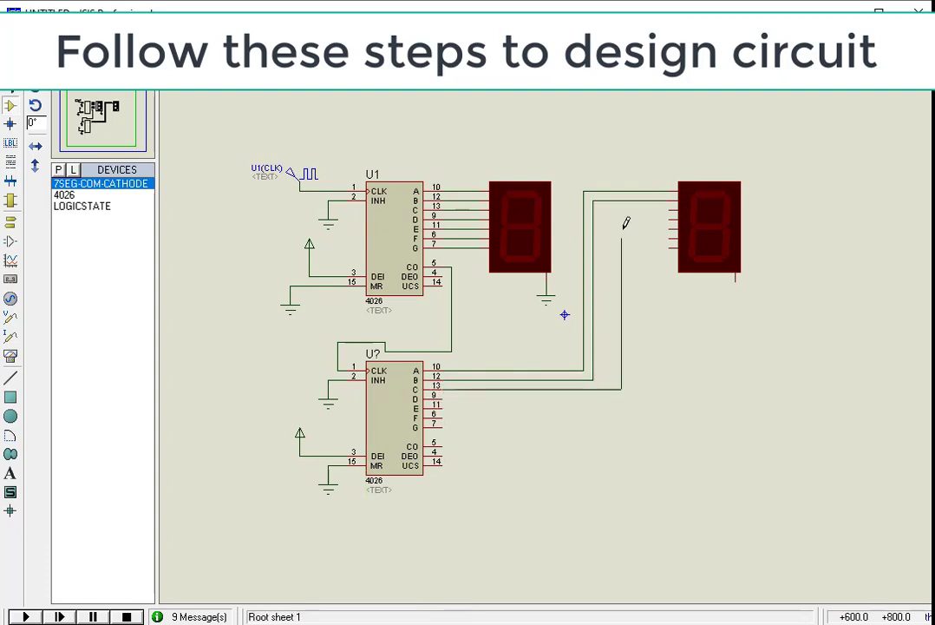
click(671, 210)
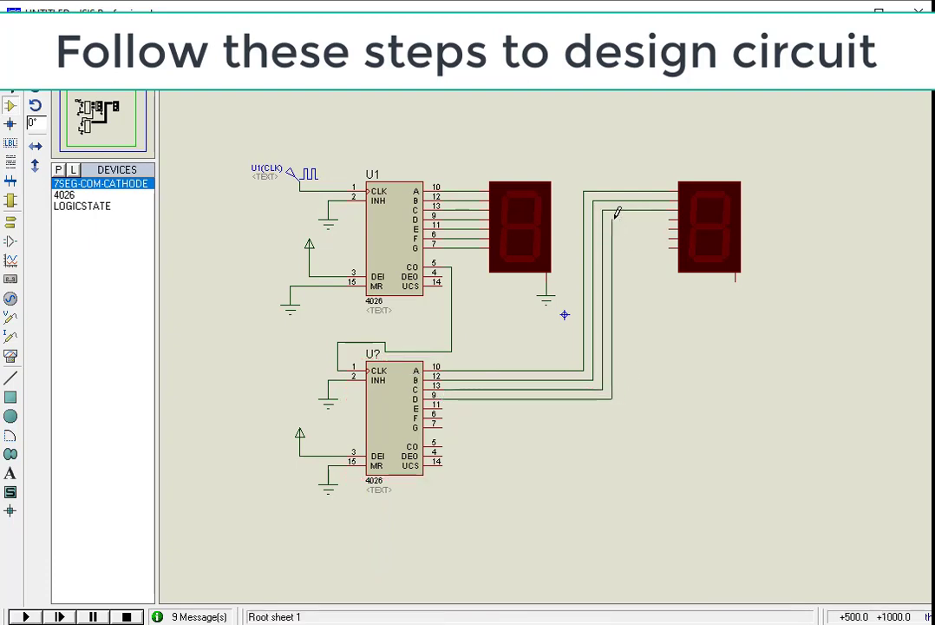
click(671, 220)
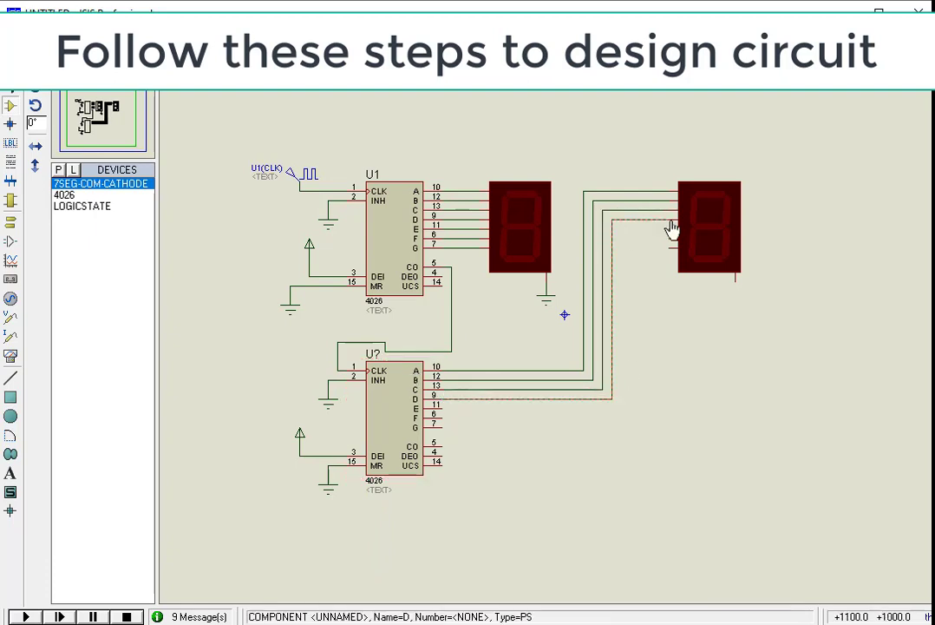
click(440, 401)
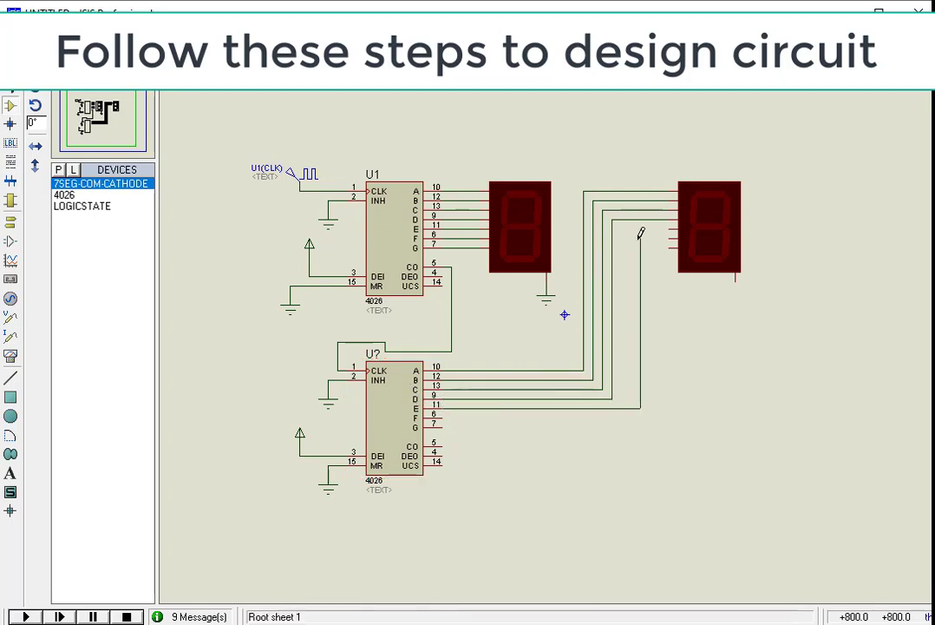
click(671, 229)
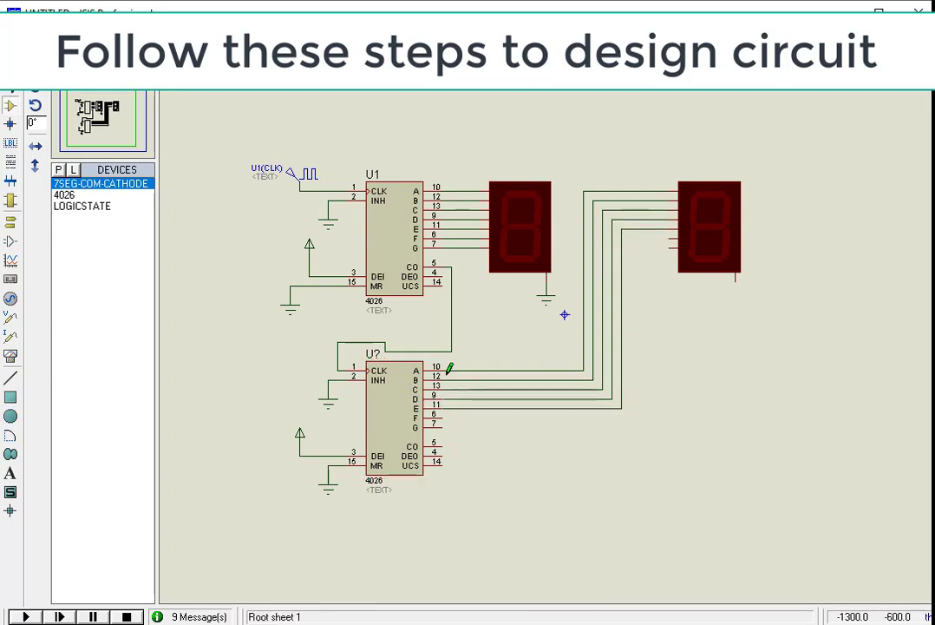
click(442, 414)
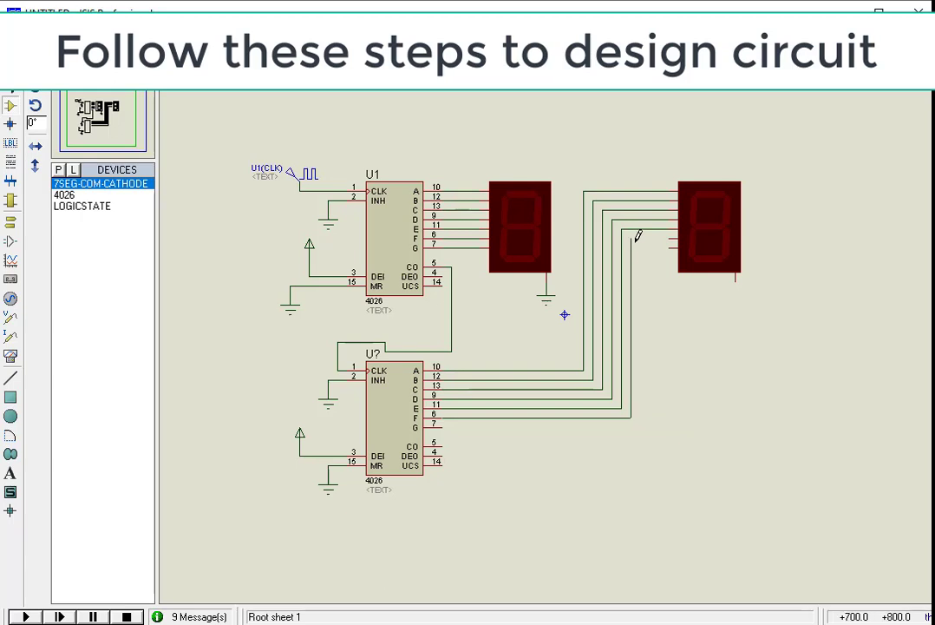
click(674, 232)
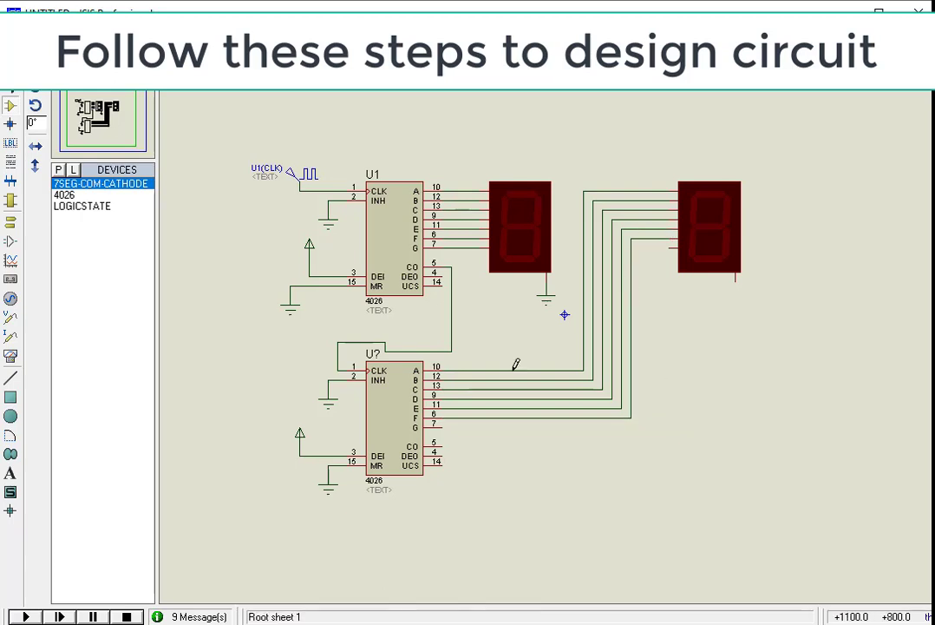
click(441, 423)
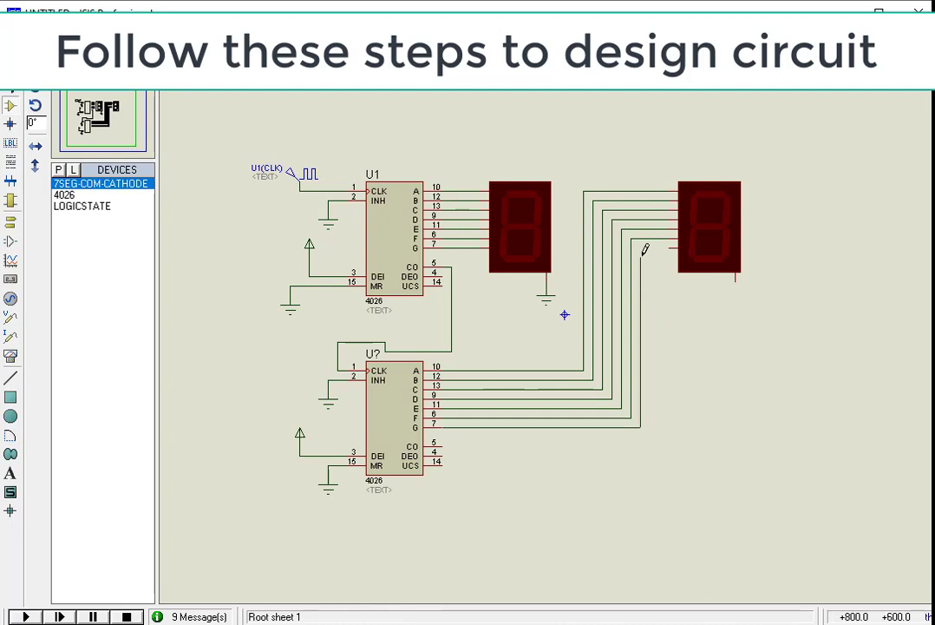
click(674, 247)
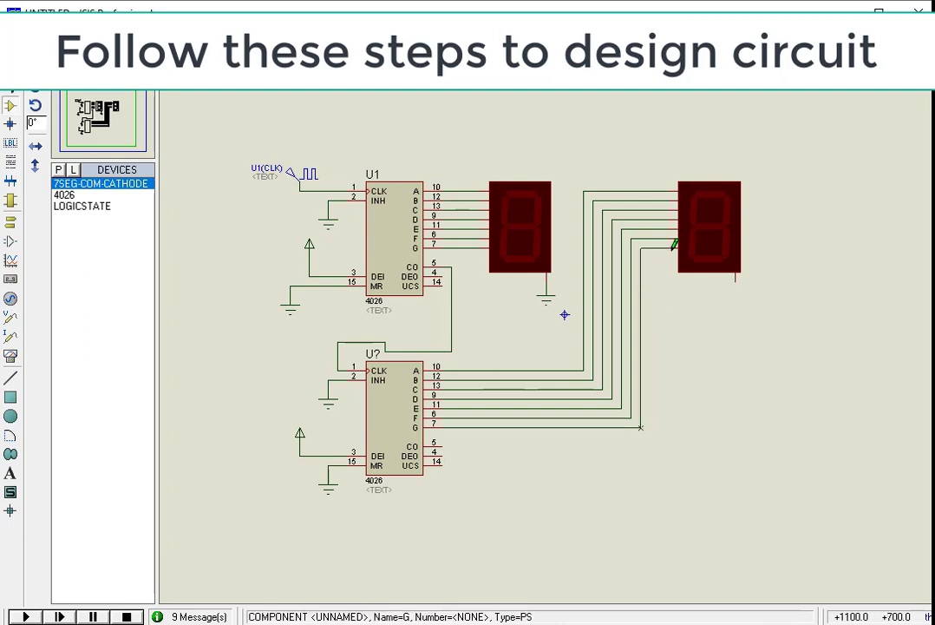
click(7, 224)
Ground the right display's common pin and drag U1's display to the far right
click(87, 241)
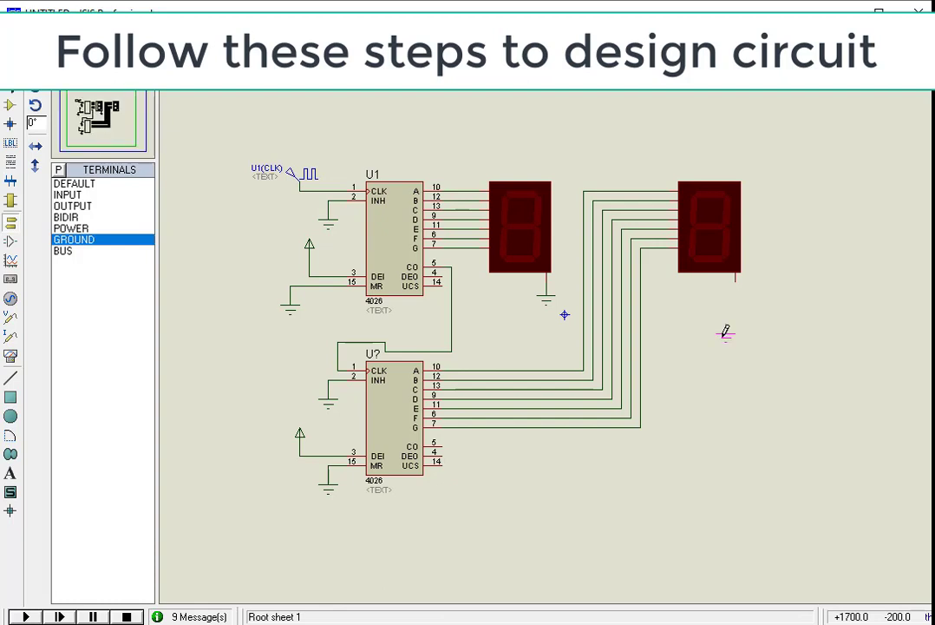
click(735, 297)
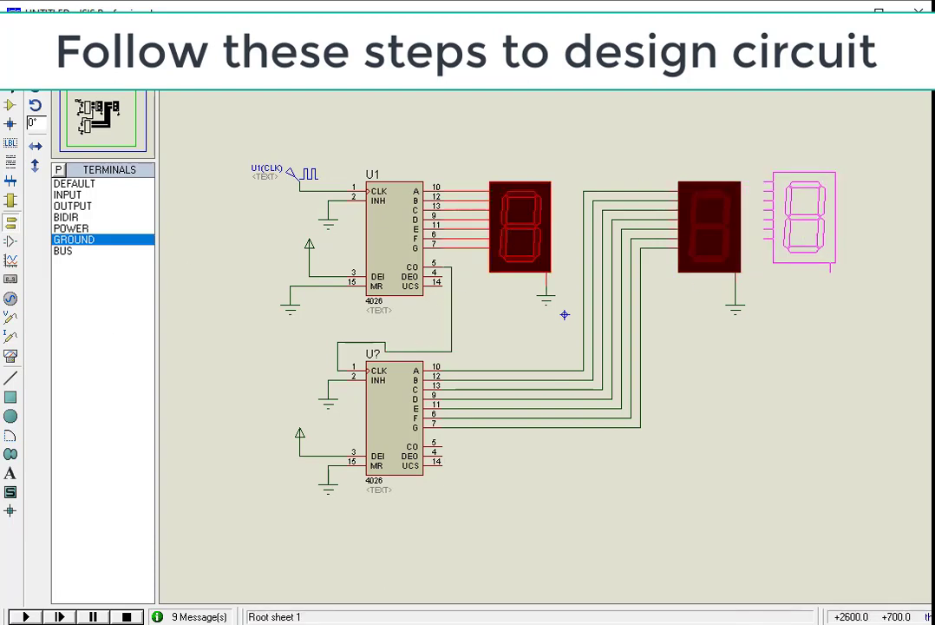
drag(520, 227, 851, 227)
click(825, 403)
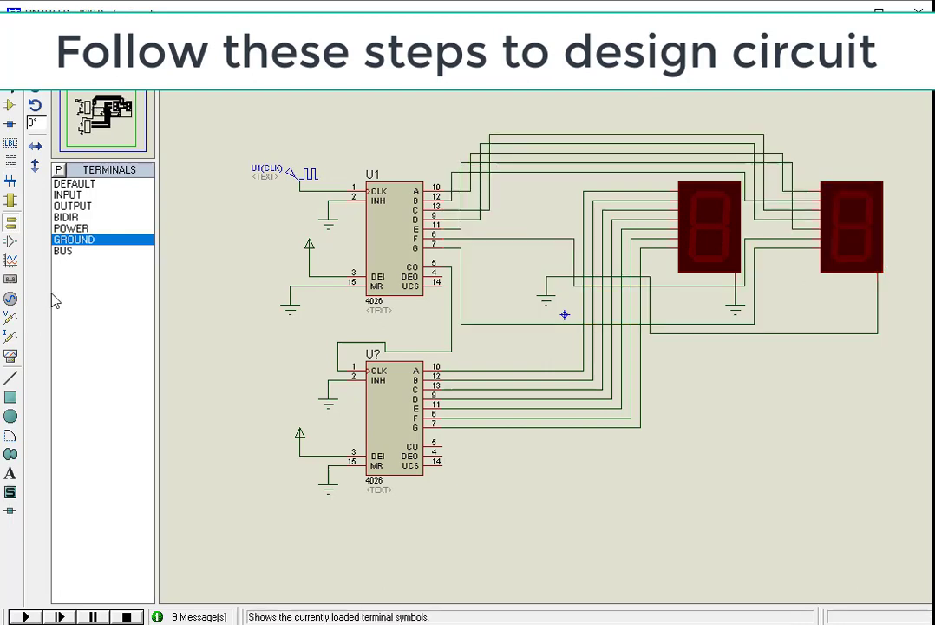
click(11, 473)
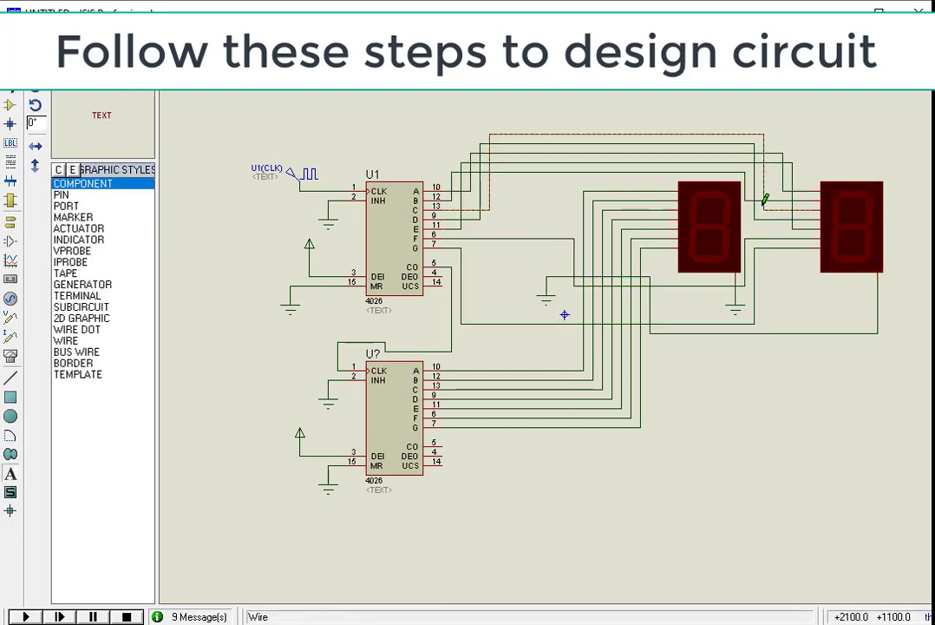
Add text labels 'Unit place' above the rightmost display and '10th place' above the left display
click(852, 151)
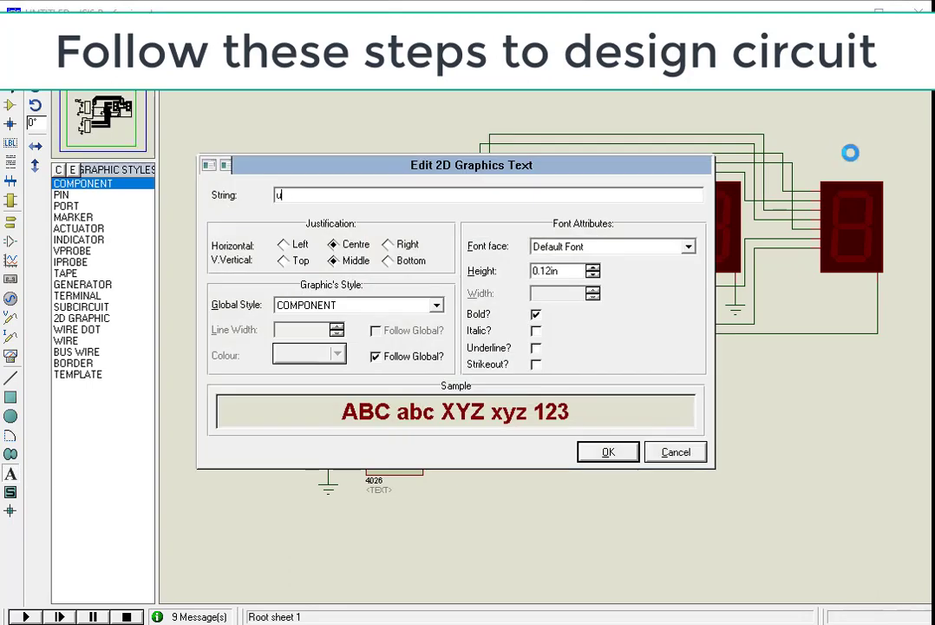
key(BackSpace)
key(BackSpace)
key(BackSpace)
key(BackSpace)
key(BackSpace)
text(Unit)
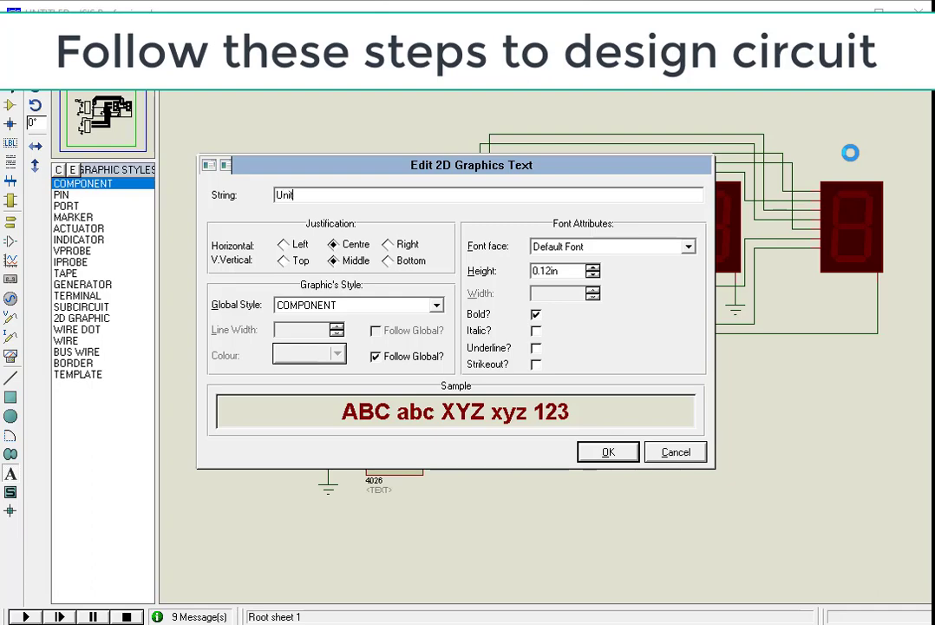
text( place)
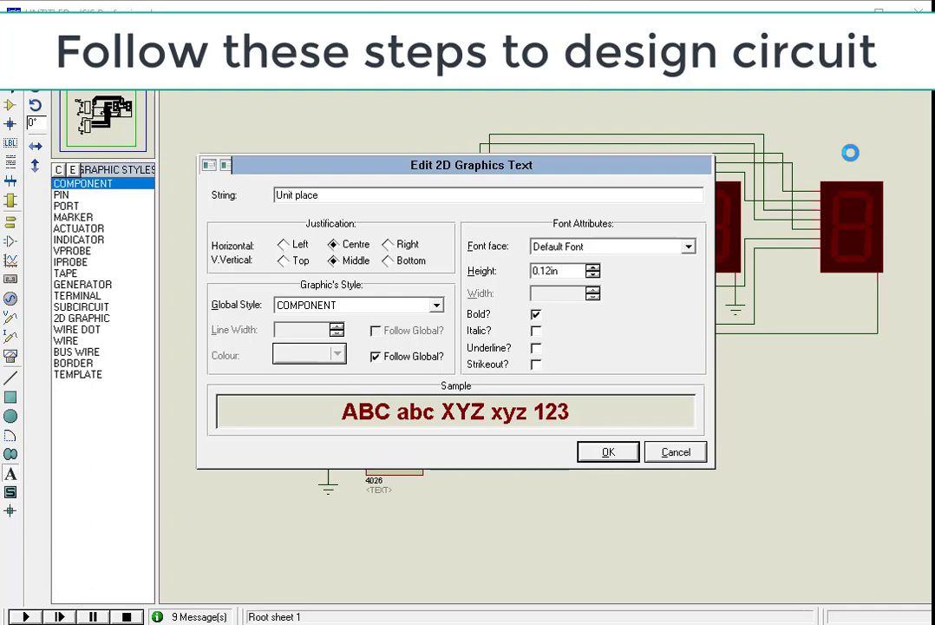
key(Return)
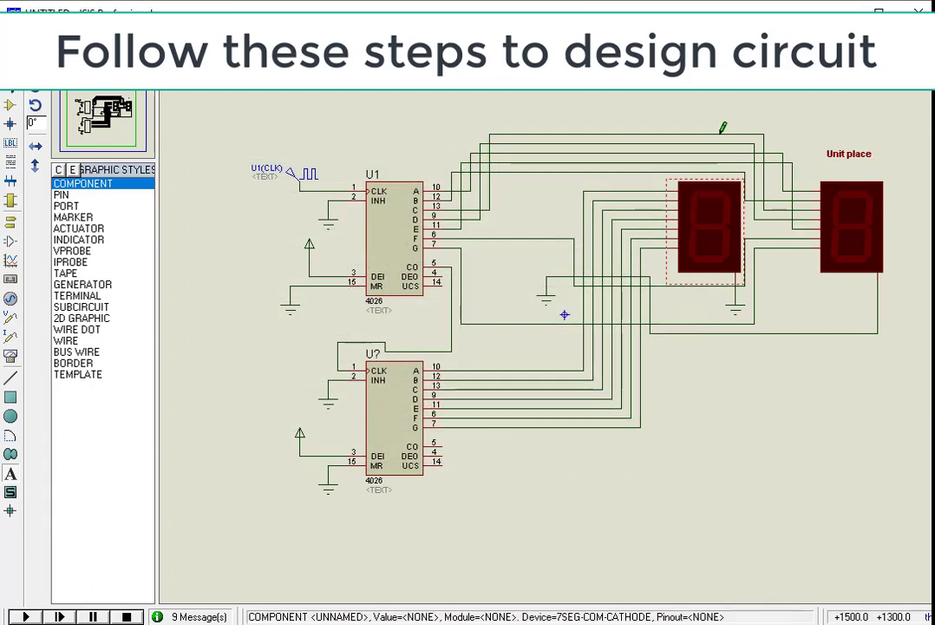
click(706, 161)
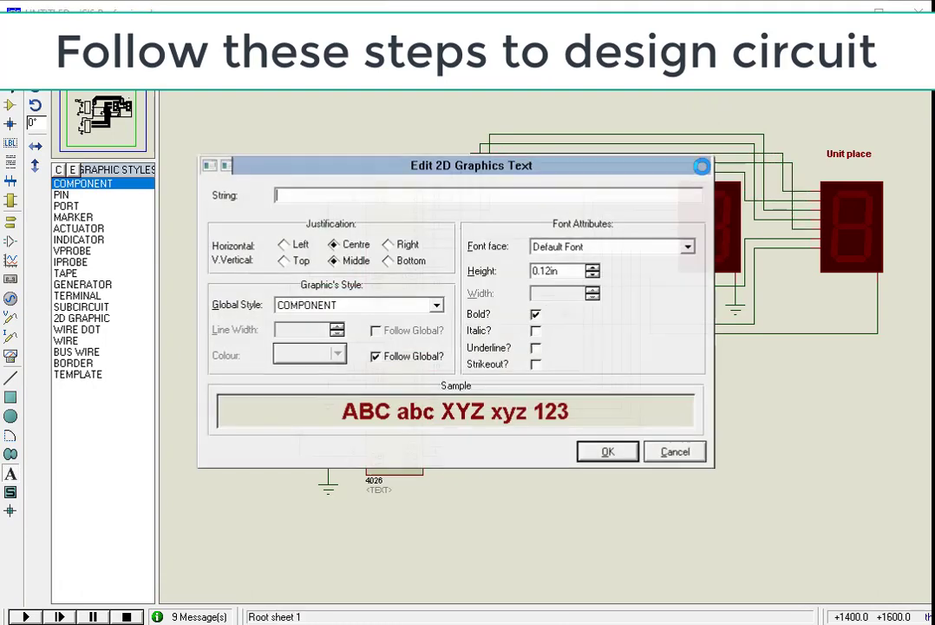
text(1)
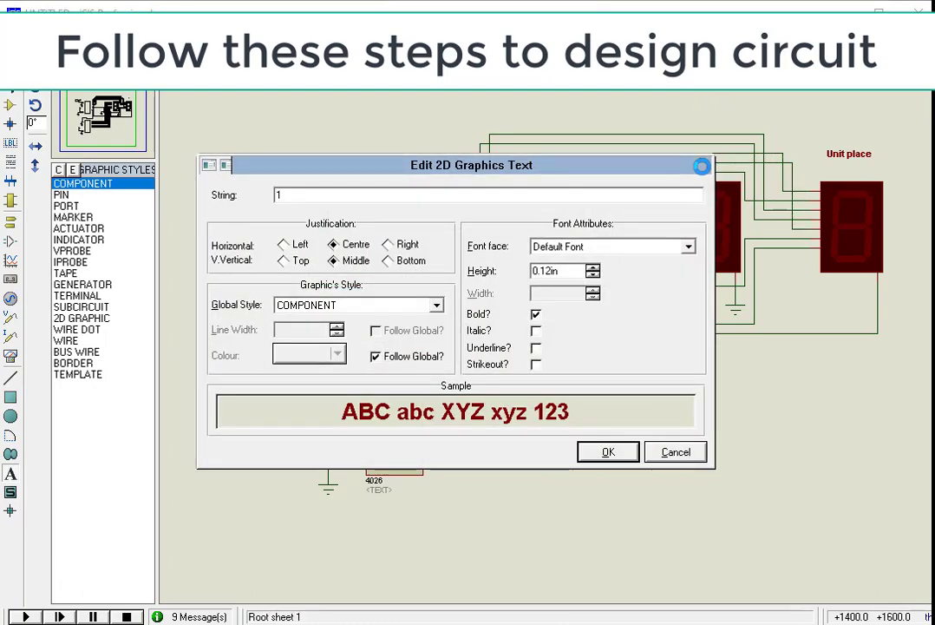
text(0th place)
key(Return)
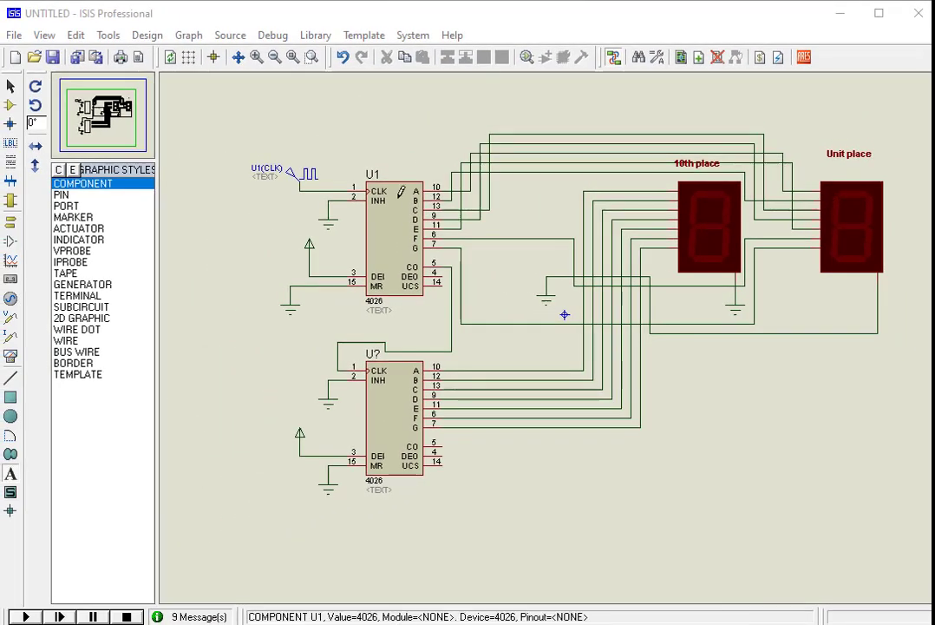
Run the simulation and let both displays count up, stopping it when they show 22
click(25, 616)
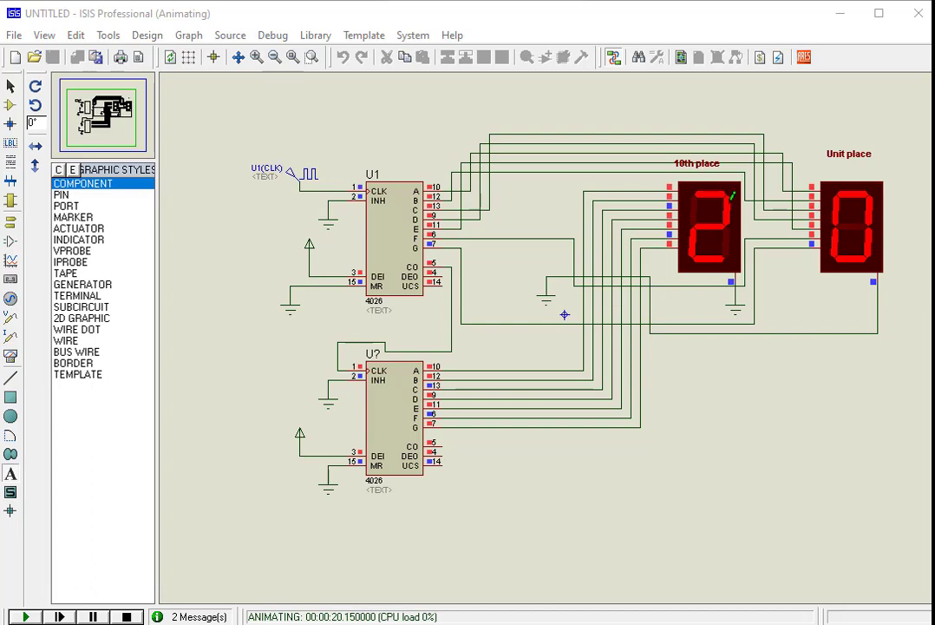
key(shift+Pause)
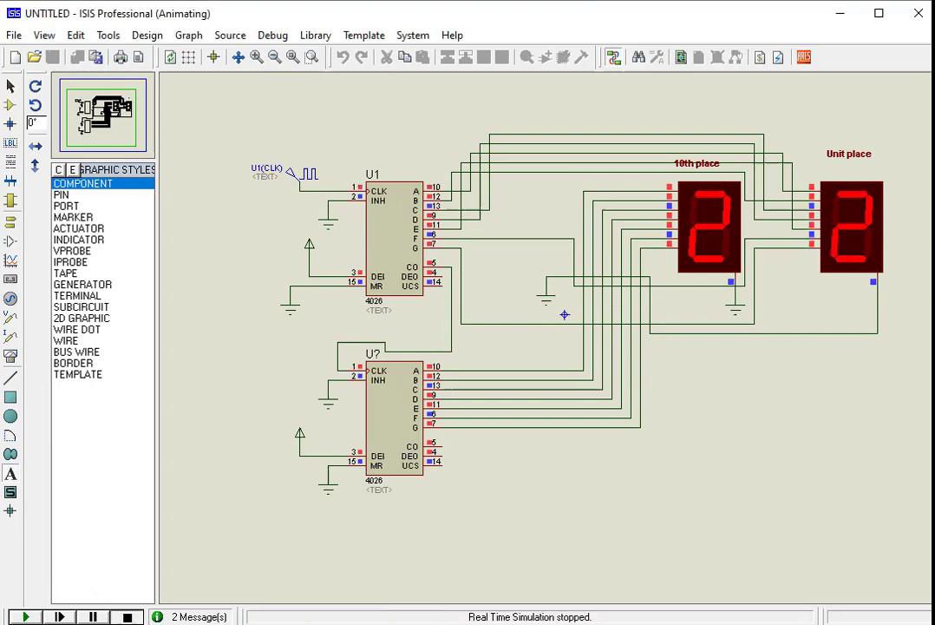
Place a third 4026 counter below the second counter
click(292, 57)
click(121, 125)
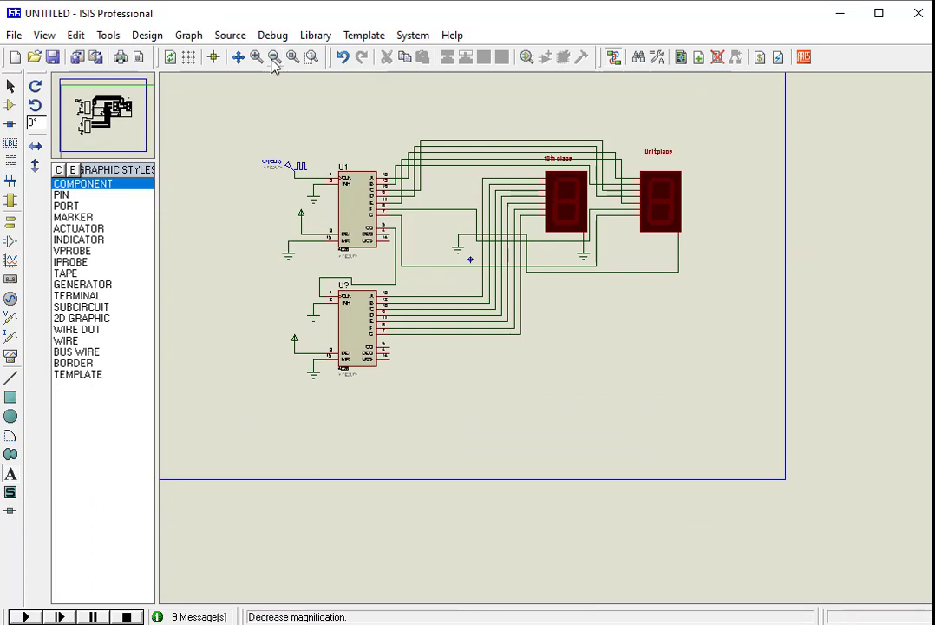
click(310, 58)
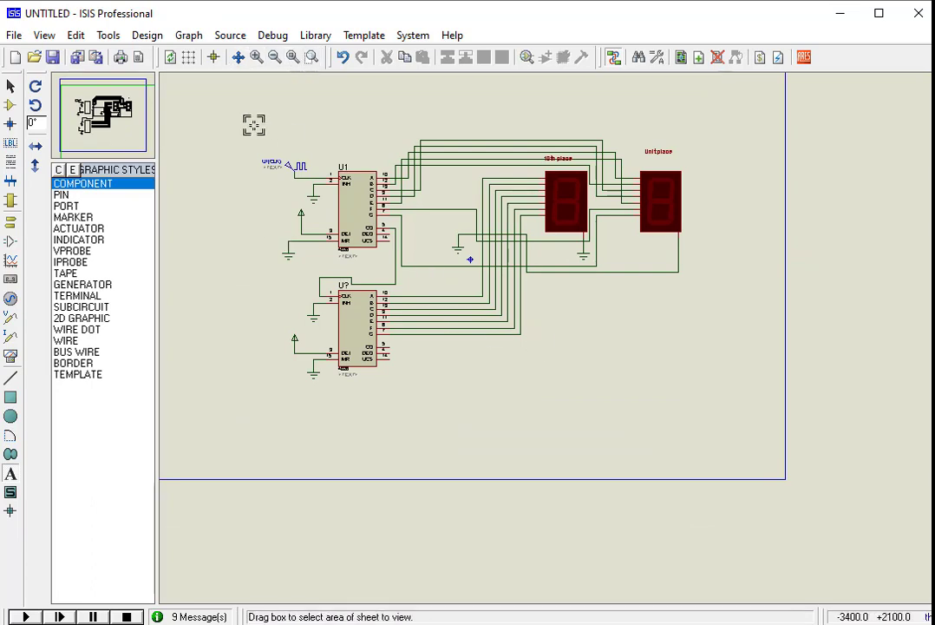
drag(257, 128, 752, 473)
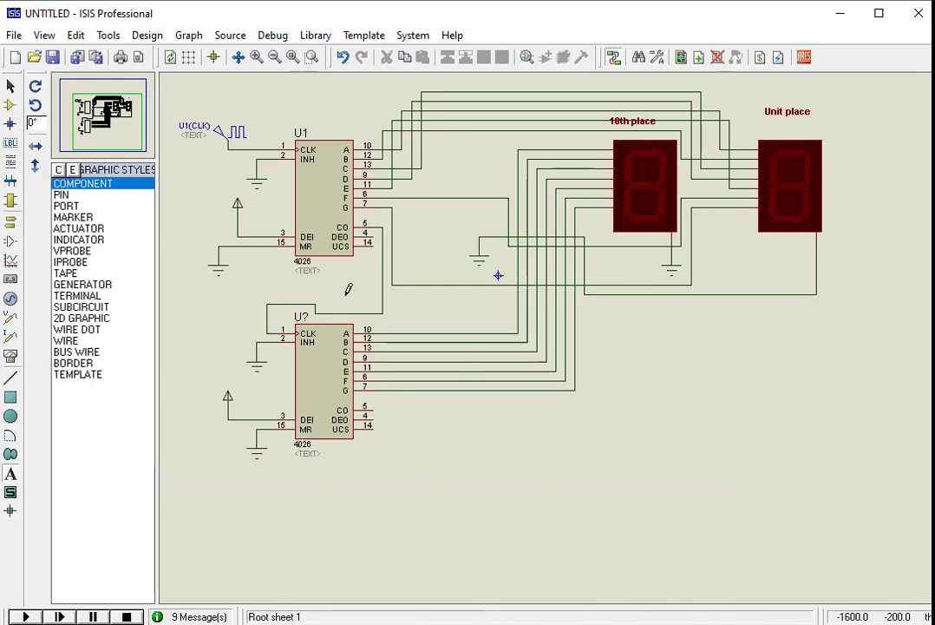
click(10, 105)
click(74, 195)
click(330, 482)
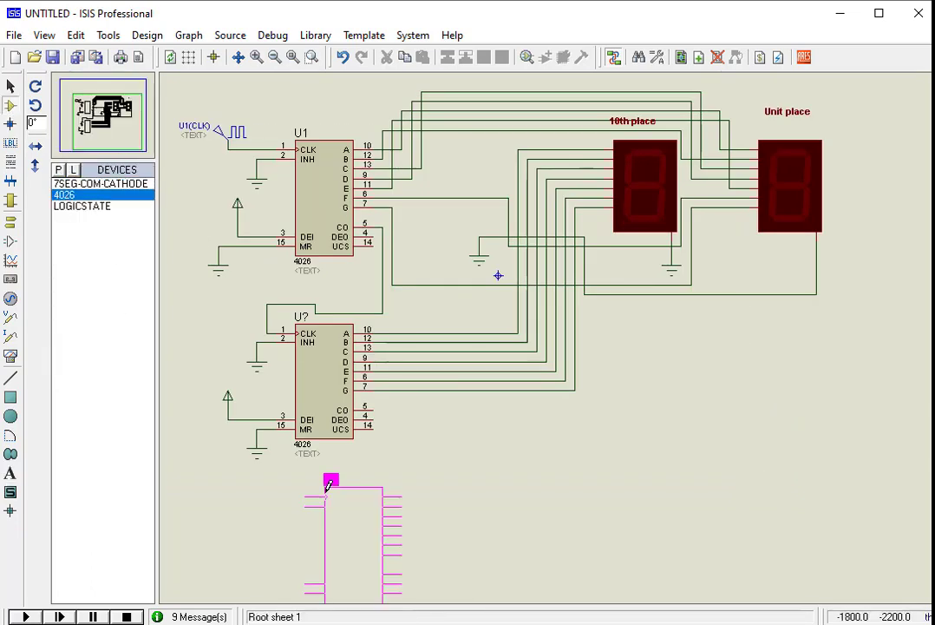
click(301, 491)
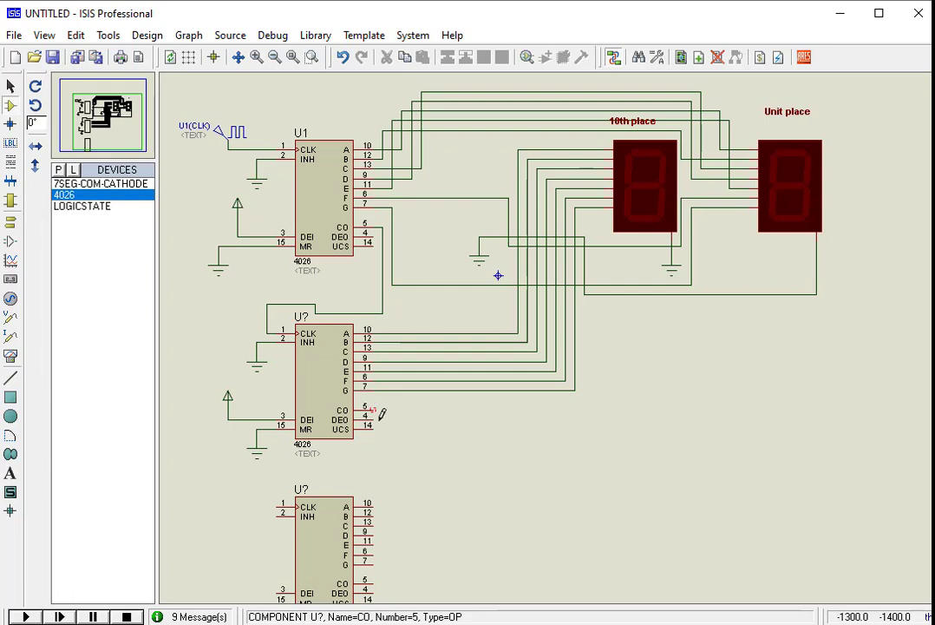
Wire the second counter's CO output to the new counter's CLK, and place a third 7-segment display to its right
click(379, 416)
click(238, 477)
click(284, 504)
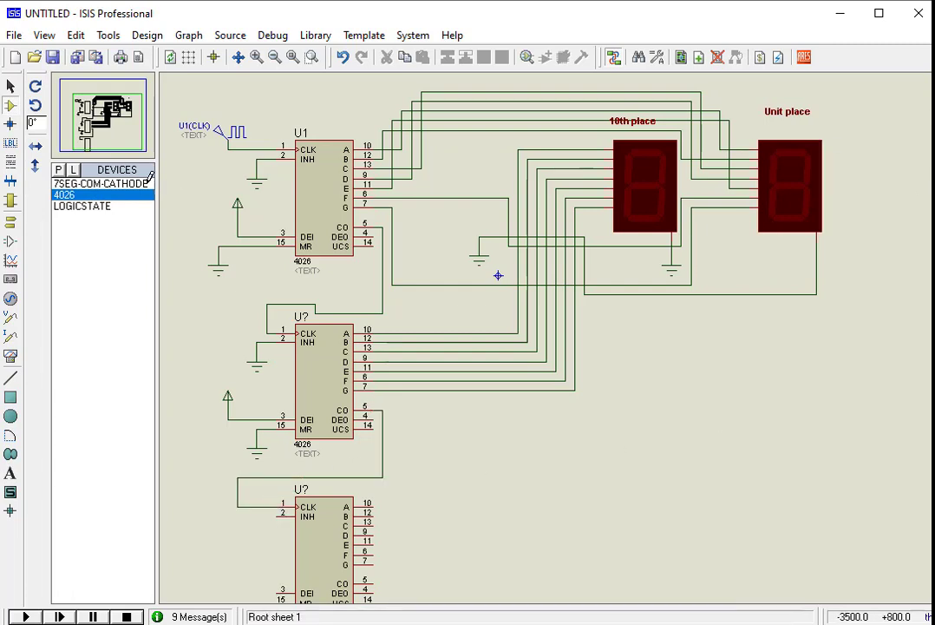
click(96, 183)
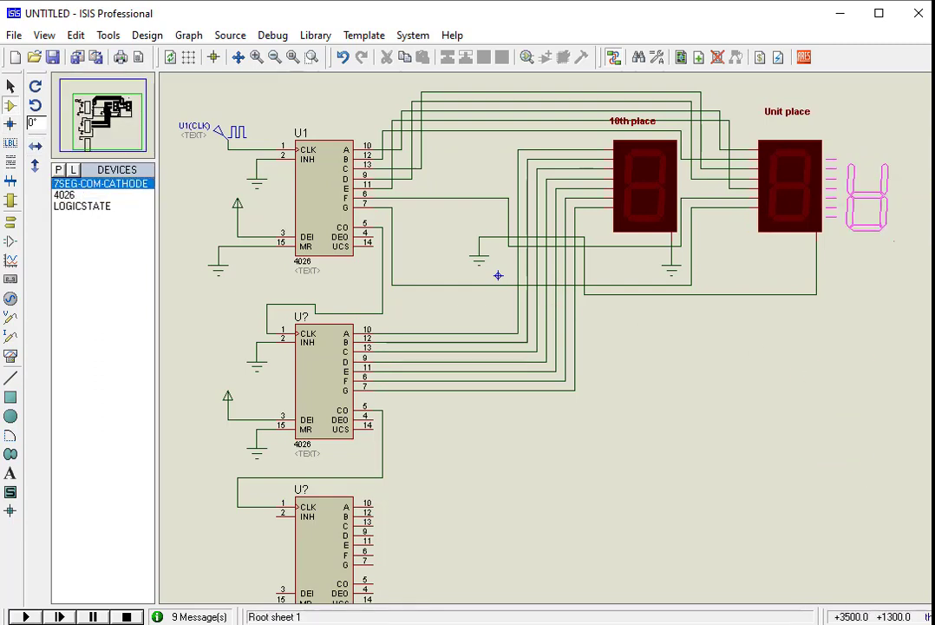
click(559, 420)
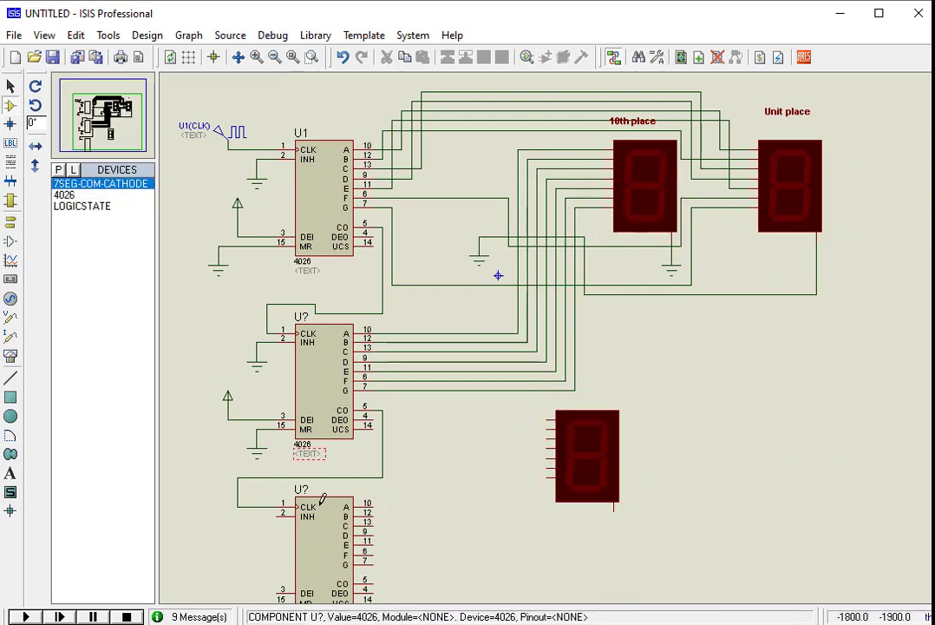